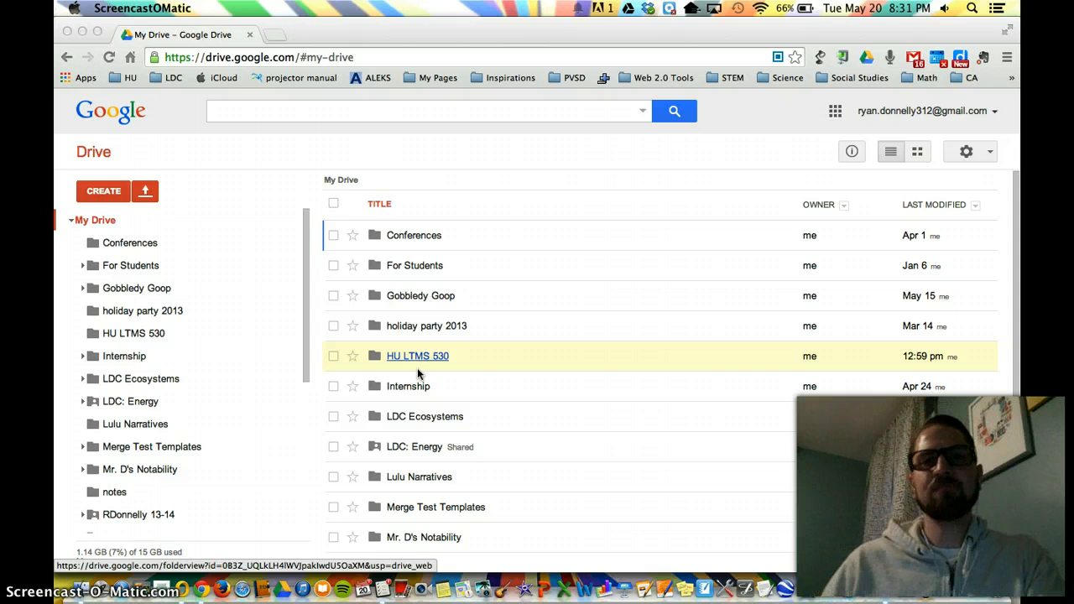
Step: Create a new folder named "Homeroom Hands Out" in My Drive
{"action": "left_click", "coordinate": [166, 312]}
{"action": "left_click", "coordinate": [106, 193]}
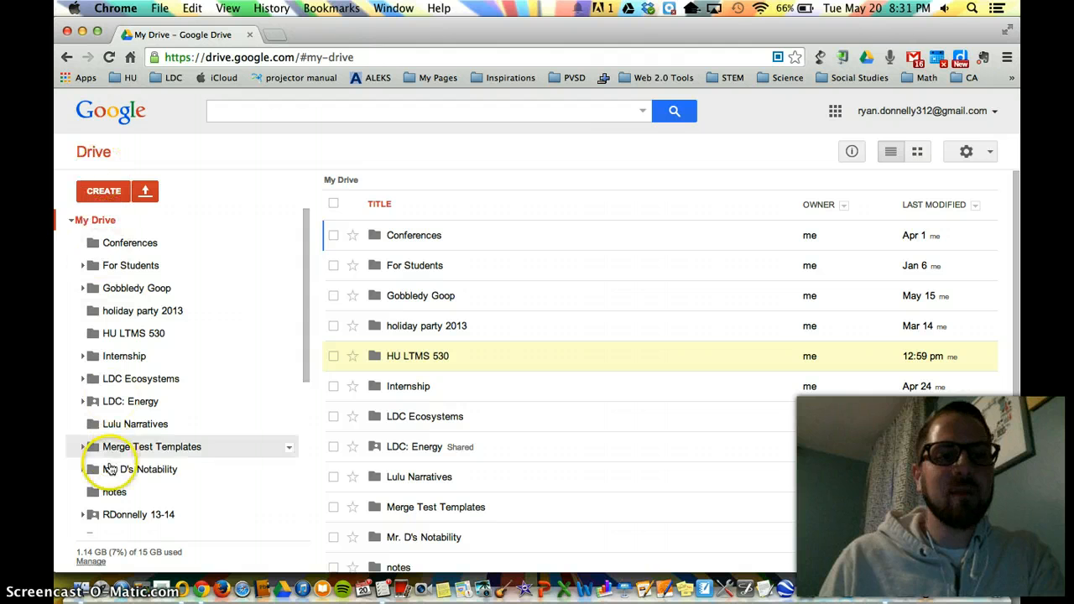
{"action": "left_click", "coordinate": [107, 219]}
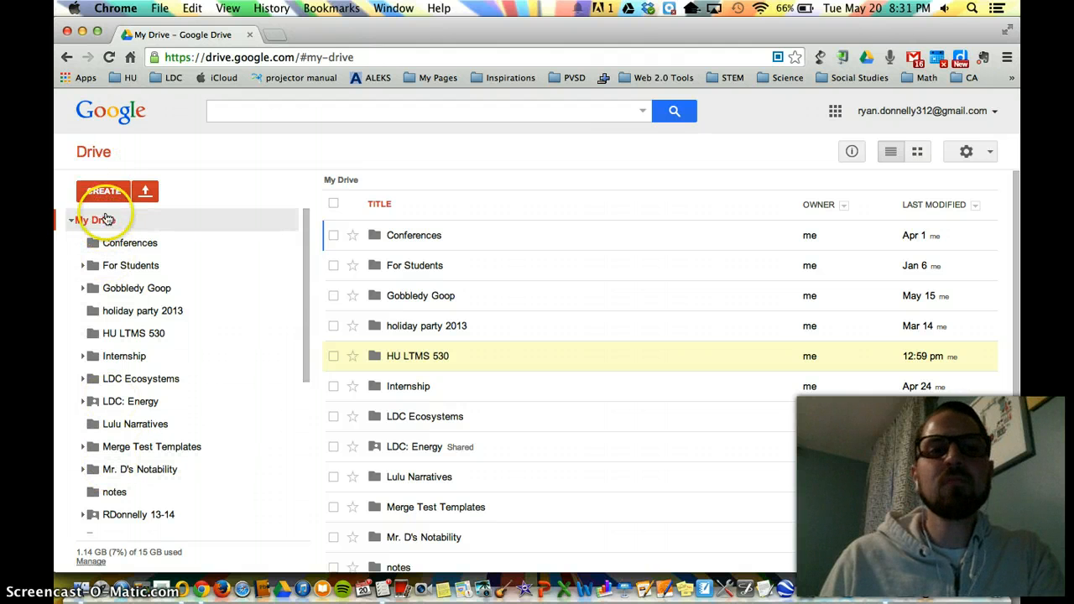
{"action": "left_click", "coordinate": [104, 192]}
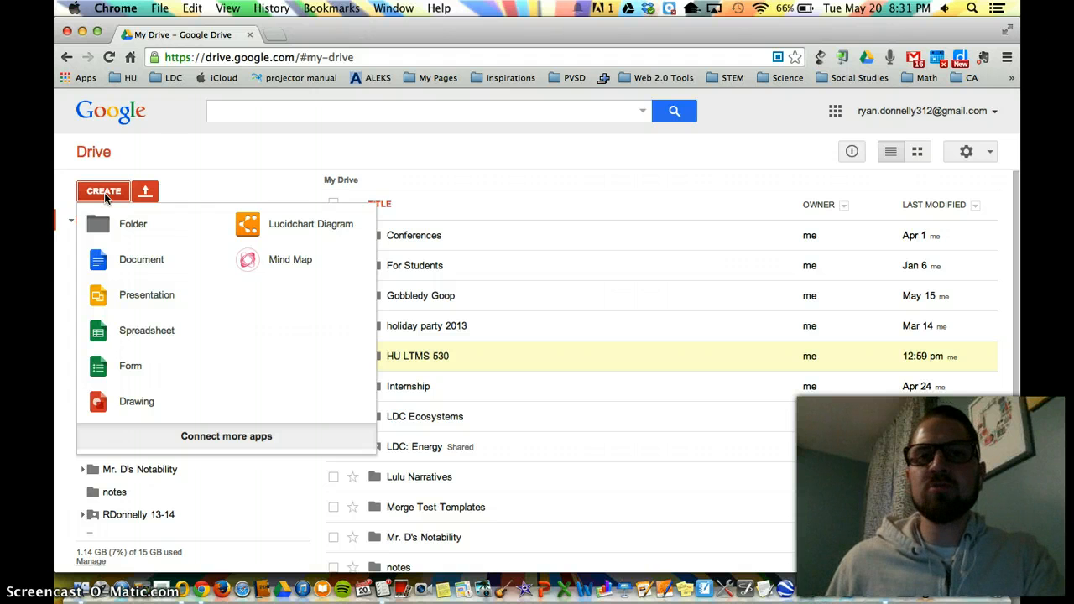
{"action": "left_click", "coordinate": [113, 235]}
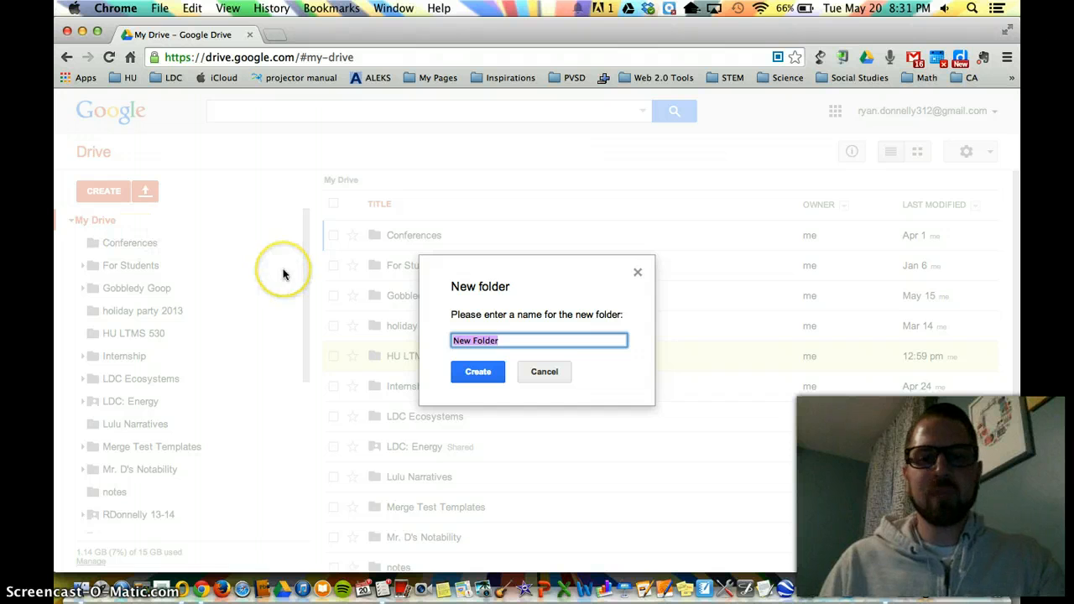
{"action": "type", "text": "Ho"}
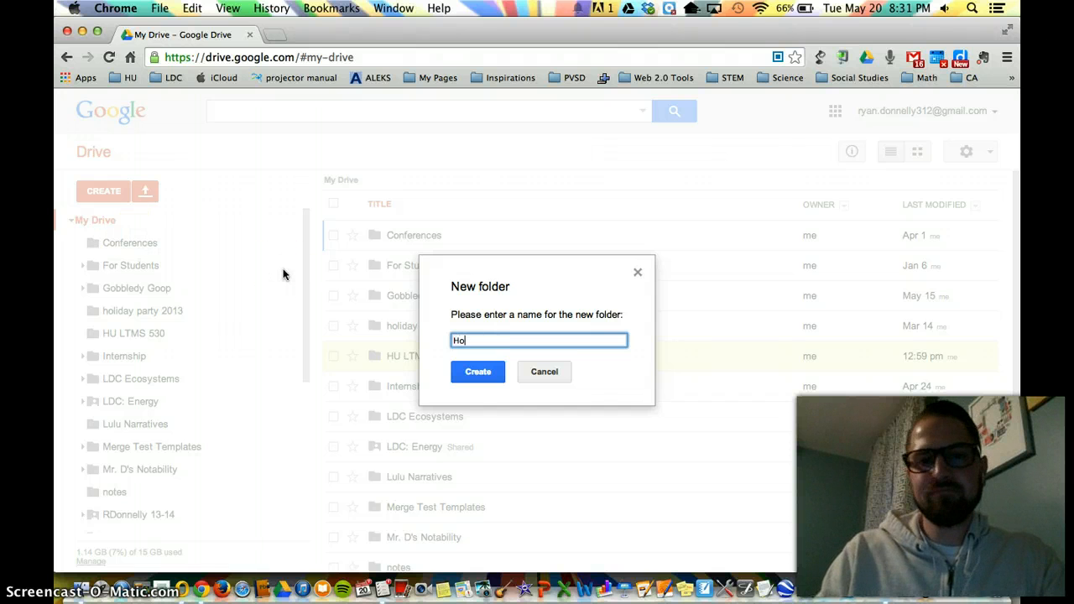
{"action": "type", "text": "meroom Ha"}
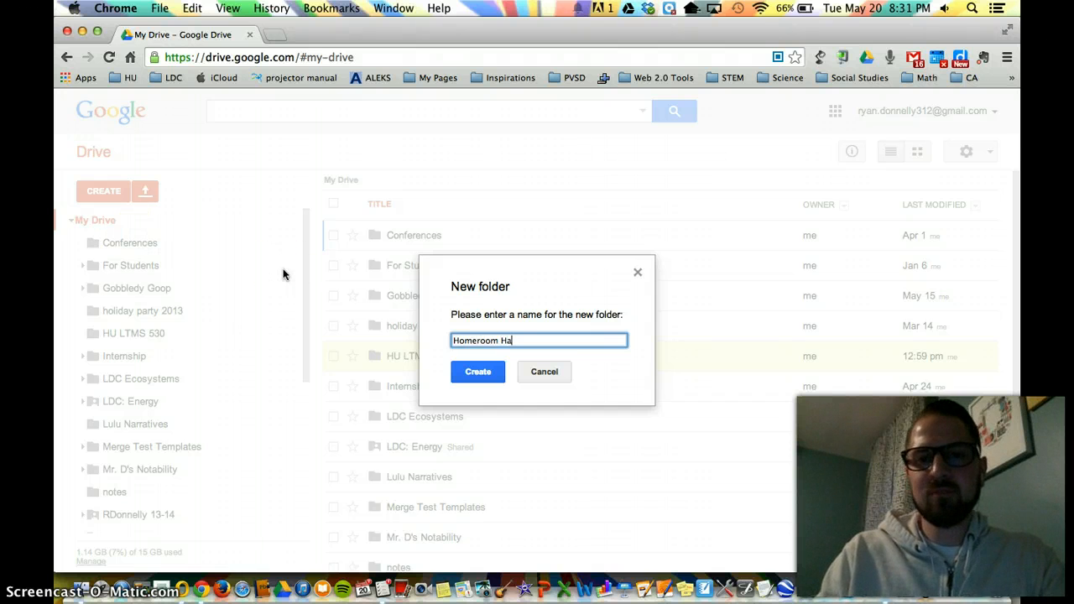
{"action": "type", "text": "nds OUt"}
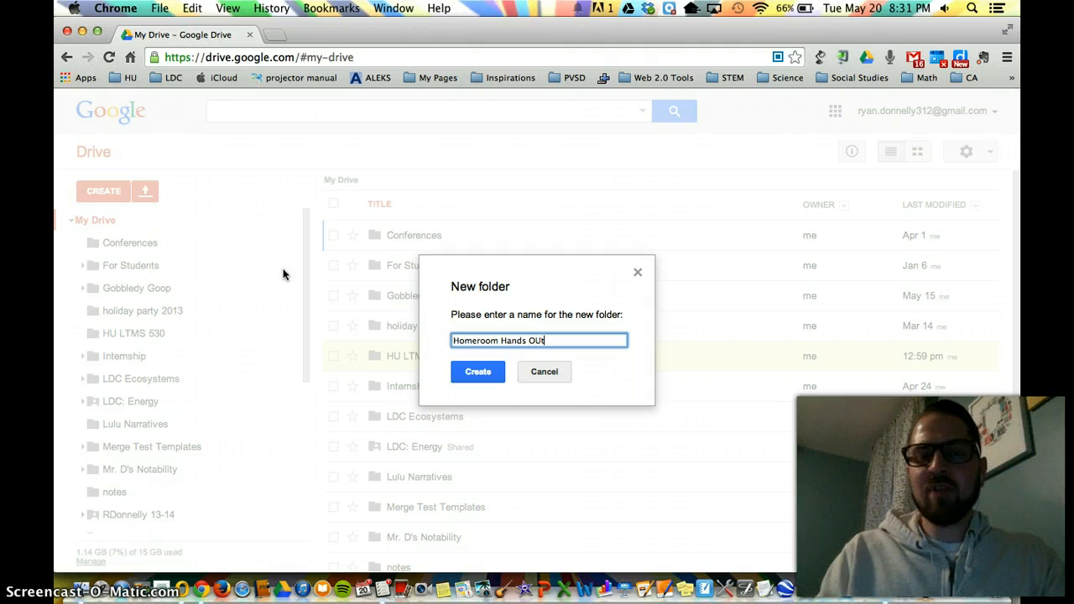
{"action": "key", "text": "BackSpace"}
{"action": "key", "text": "BackSpace"}
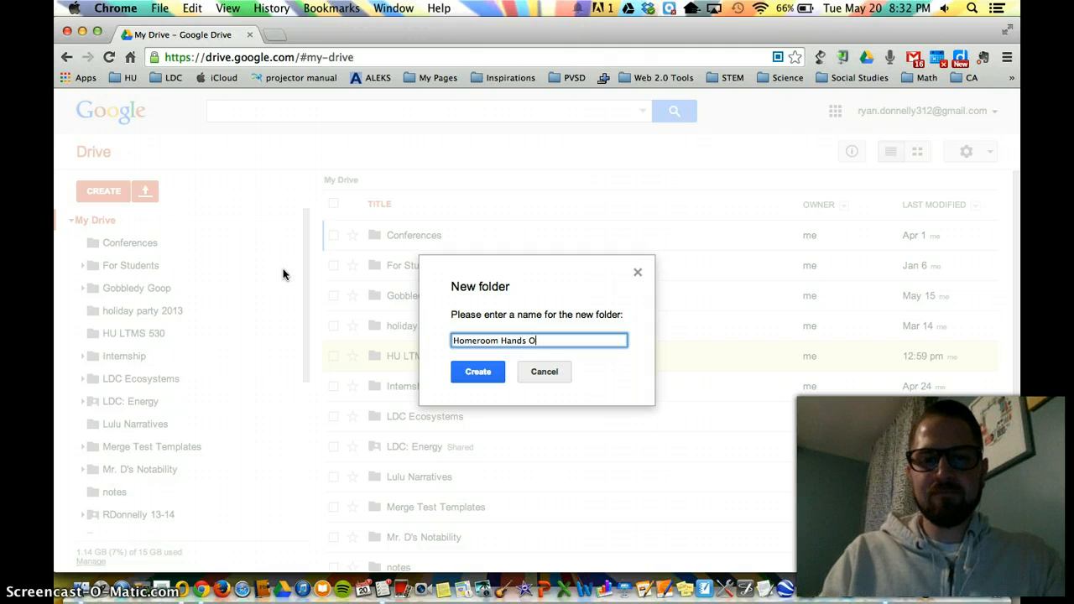
{"action": "type", "text": "ut"}
{"action": "key", "text": "Return"}
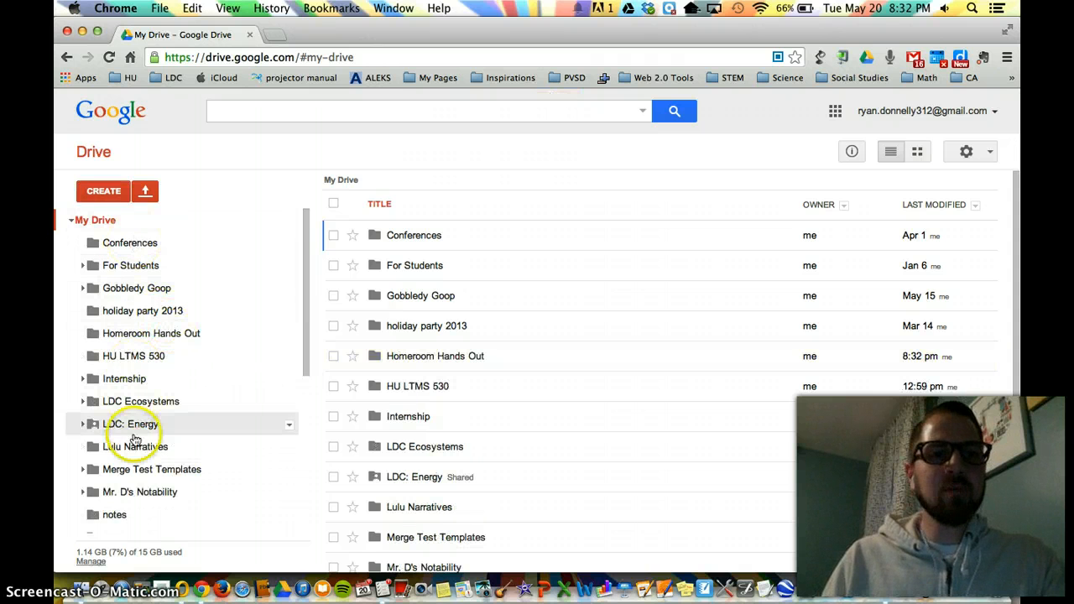
Step: Open the Homeroom Hands Out folder and bring up the choices for uploading files or a folder
{"action": "left_click", "coordinate": [139, 338]}
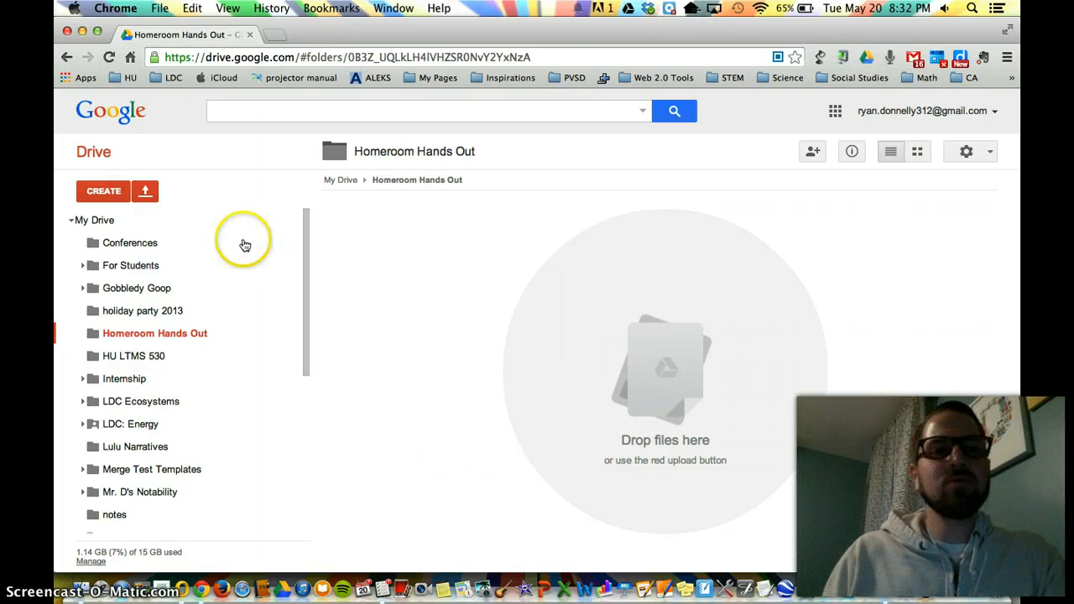
{"action": "left_click", "coordinate": [147, 191]}
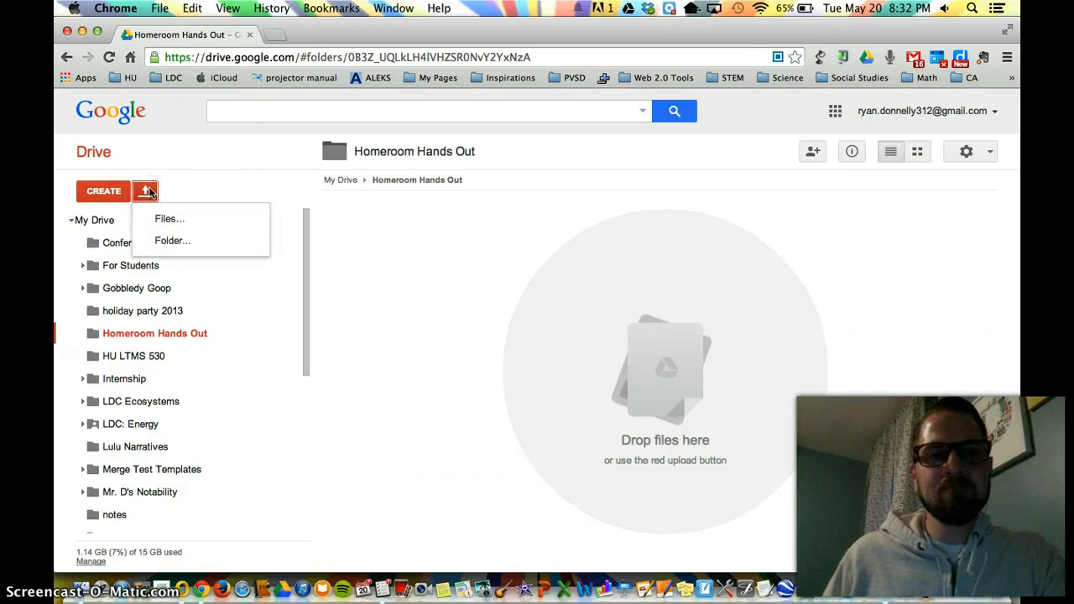
{"action": "left_click", "coordinate": [173, 223]}
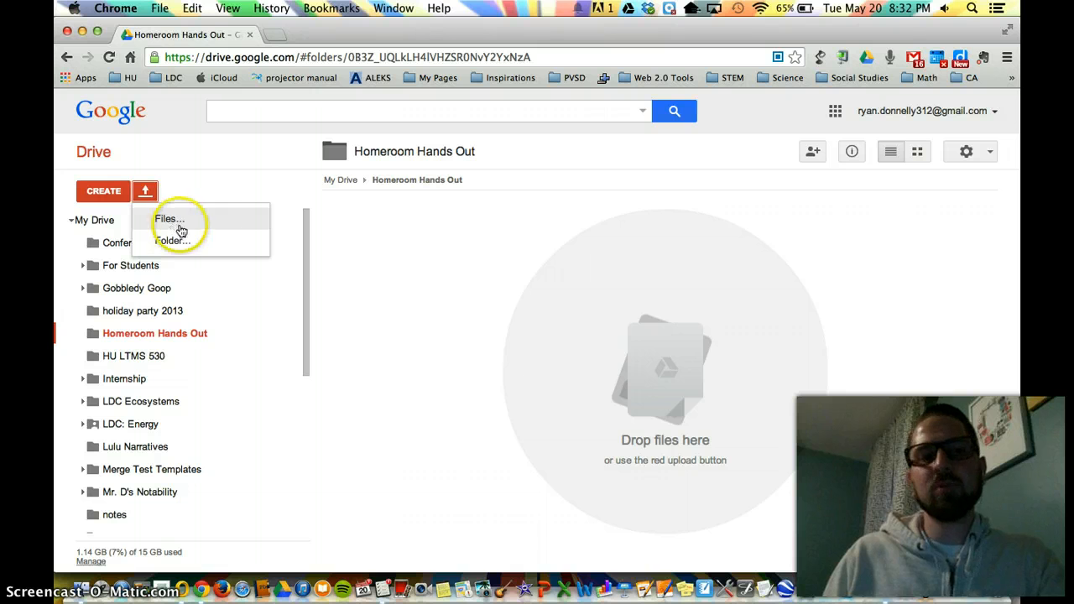
{"action": "left_click", "coordinate": [144, 190]}
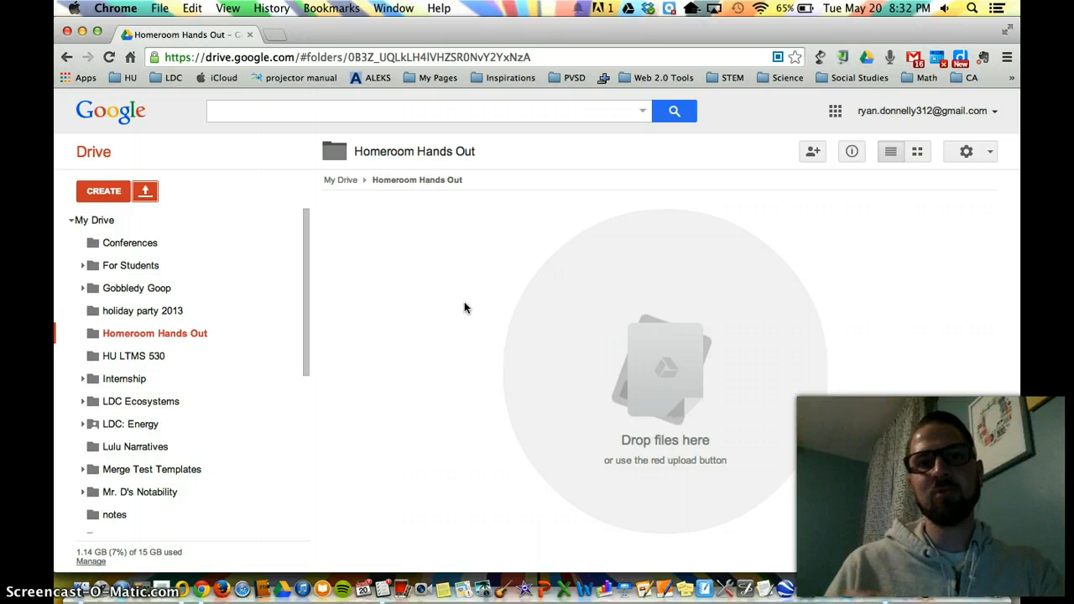
Step: Create a subfolder named "HS folder" inside Homeroom Hands Out
{"action": "left_click", "coordinate": [110, 198]}
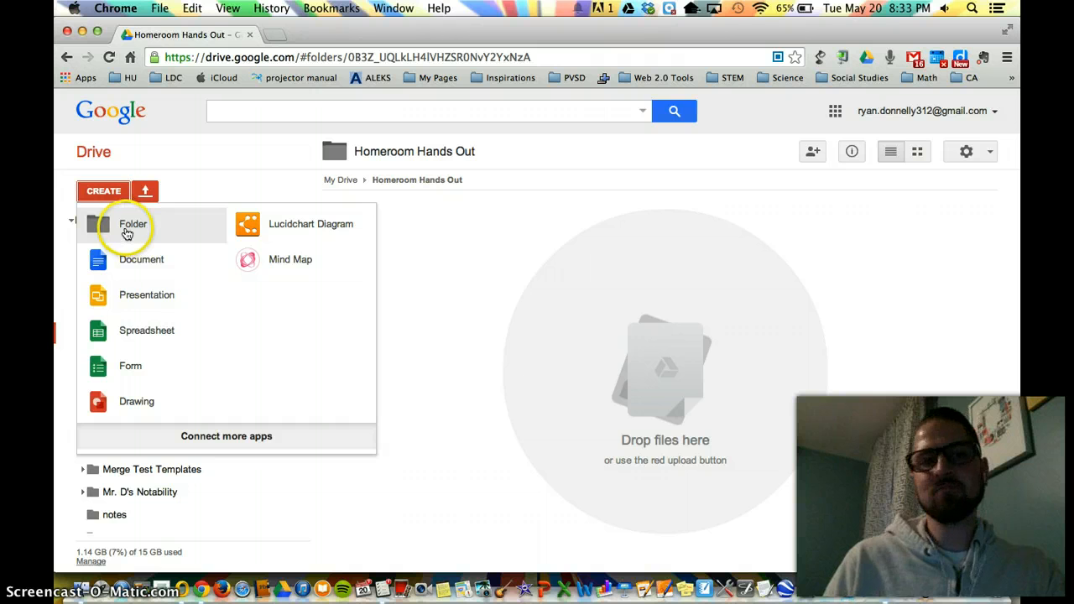
{"action": "left_click", "coordinate": [126, 232]}
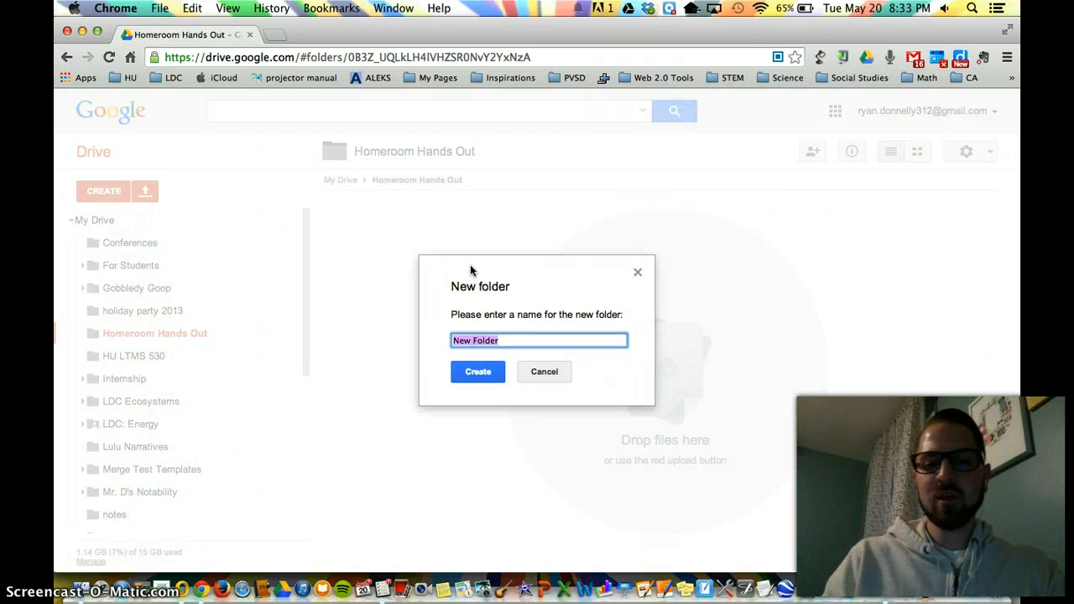
{"action": "type", "text": "HS o"}
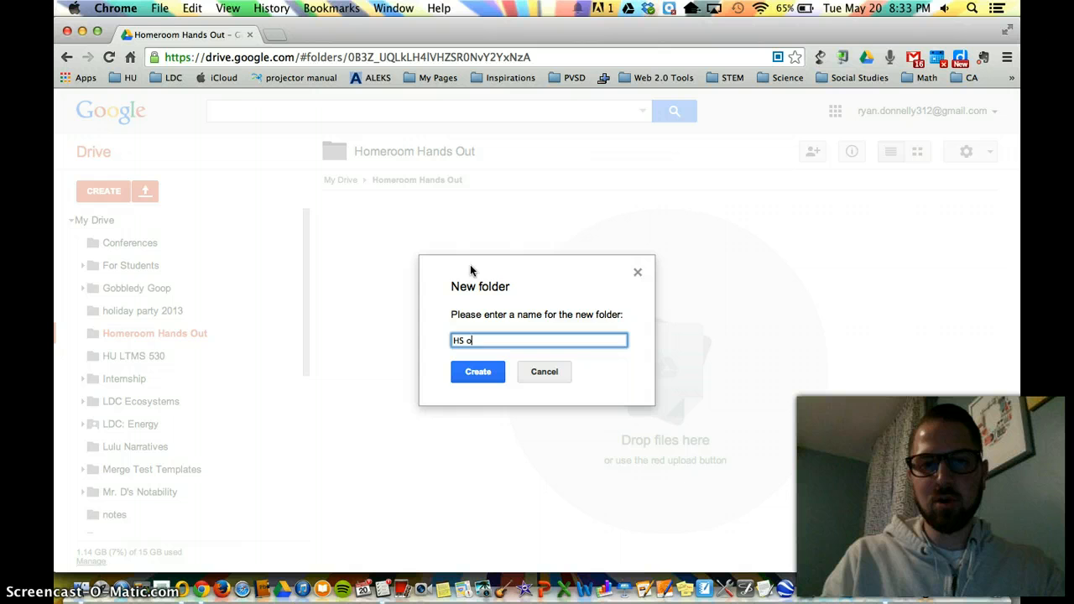
{"action": "key", "text": "BackSpace"}
{"action": "type", "text": "folder"}
{"action": "key", "text": "Return"}
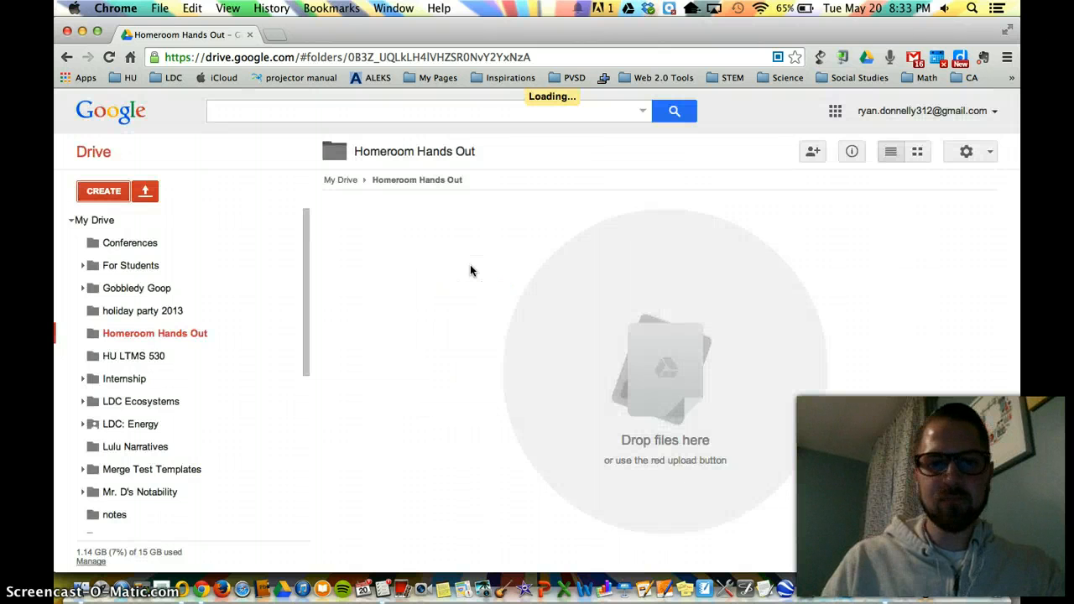
Step: Create a second subfolder named "IS folder" inside Homeroom Hands Out
{"action": "left_click", "coordinate": [121, 191]}
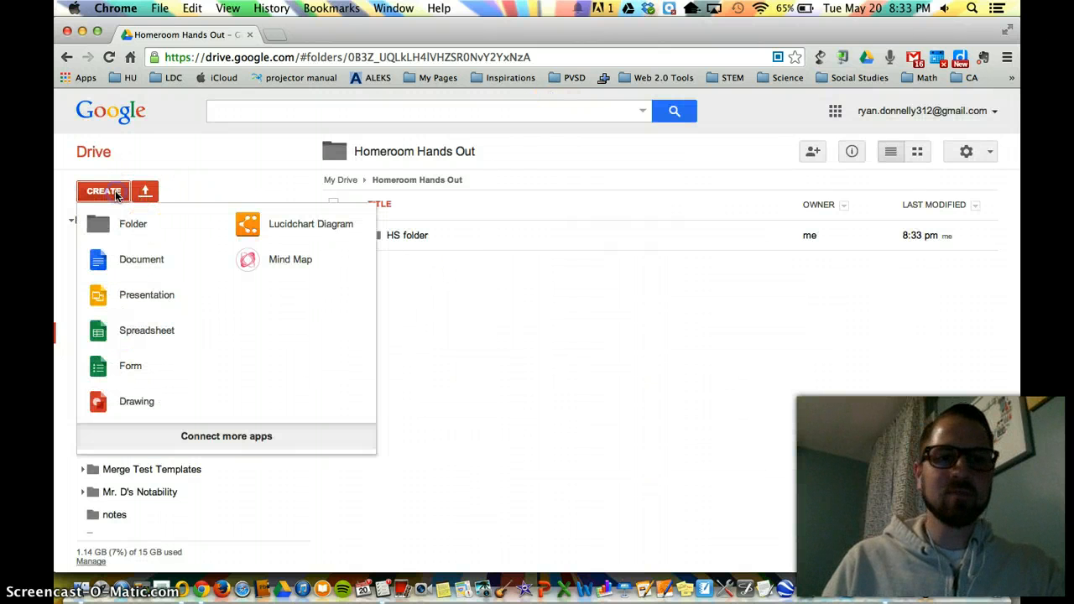
{"action": "left_click", "coordinate": [117, 227]}
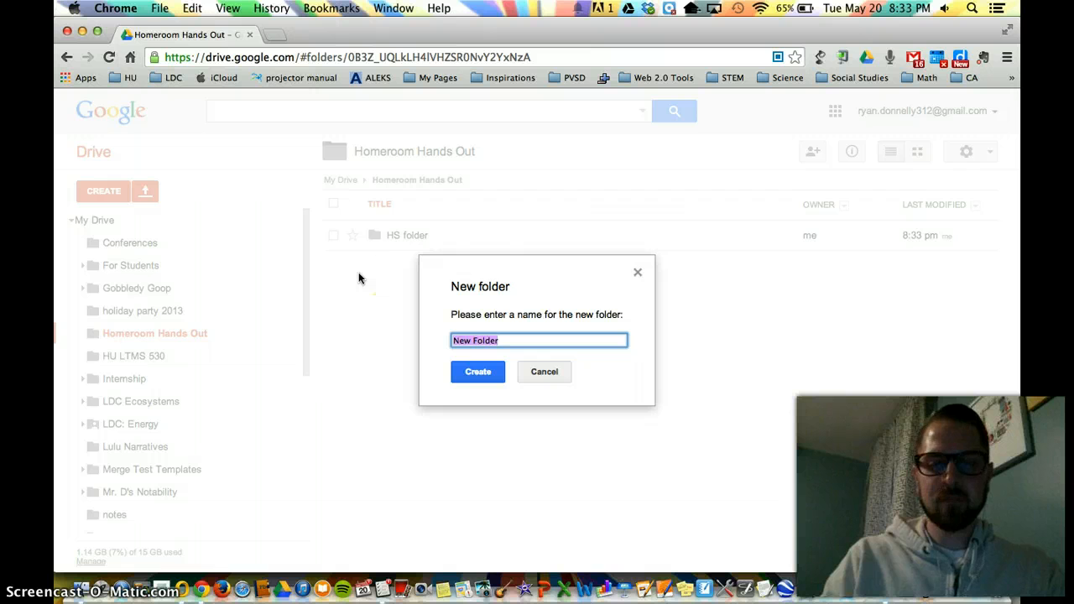
{"action": "type", "text": "IS"}
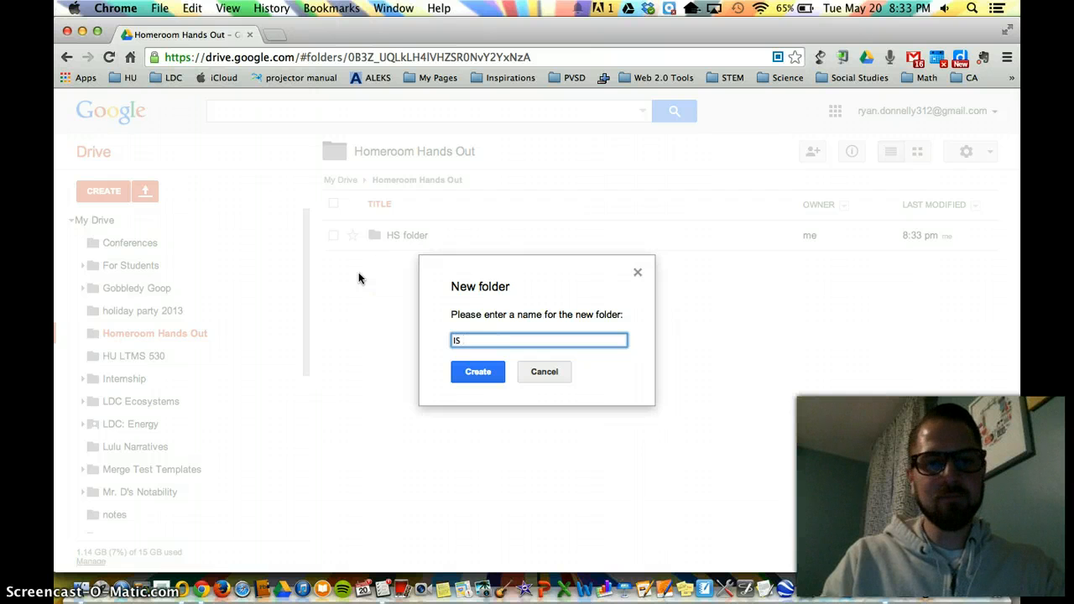
{"action": "type", "text": " folder"}
{"action": "key", "text": "Return"}
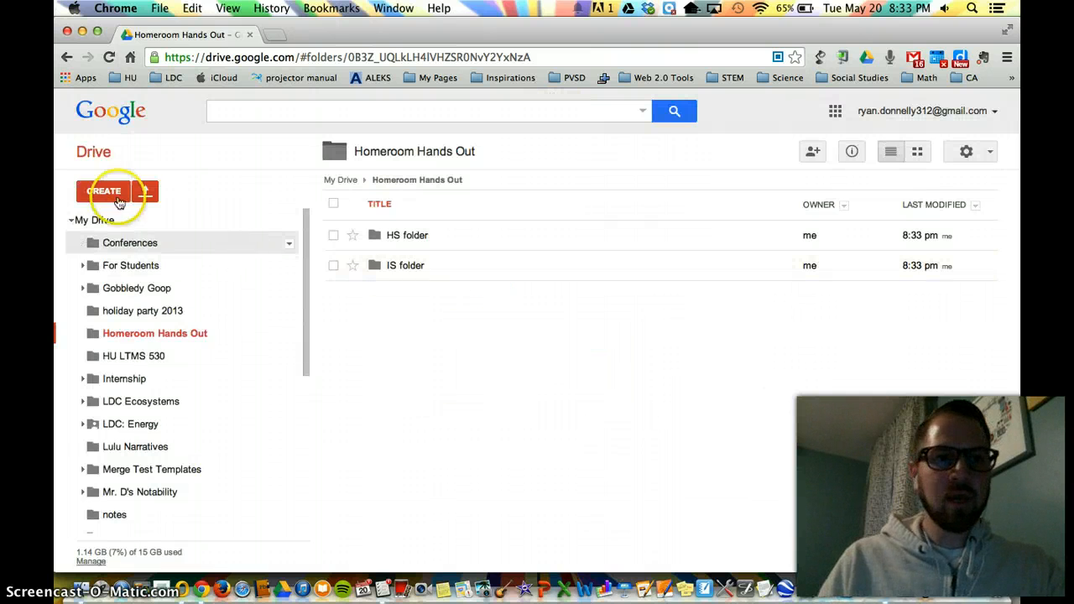
Step: Create a third subfolder named "Elementary Folder" inside Homeroom Hands Out
{"action": "left_click", "coordinate": [119, 203]}
{"action": "left_click", "coordinate": [143, 221]}
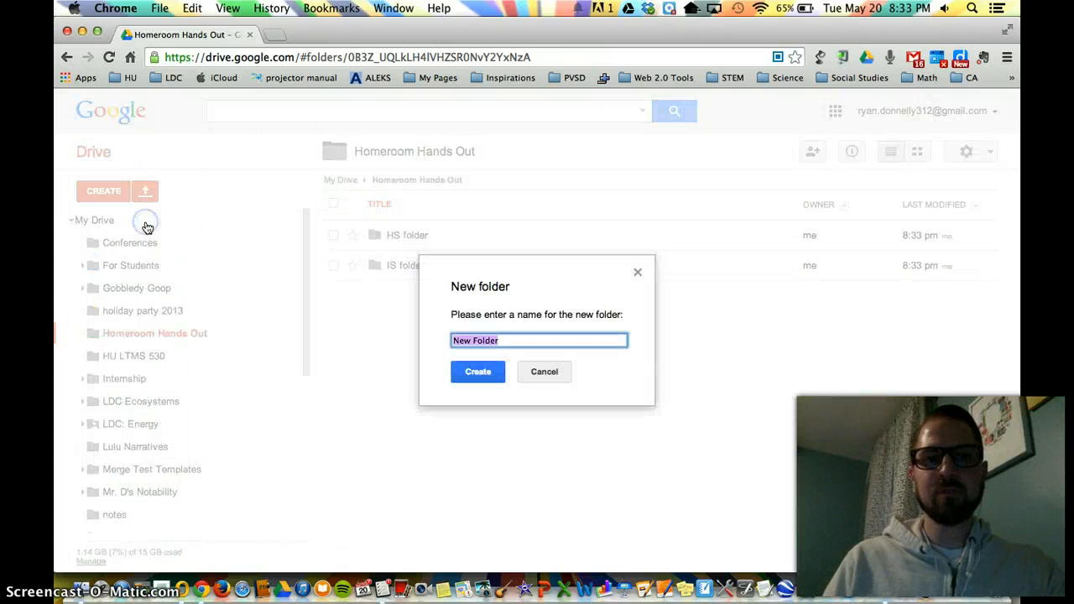
{"action": "left_click", "coordinate": [504, 340]}
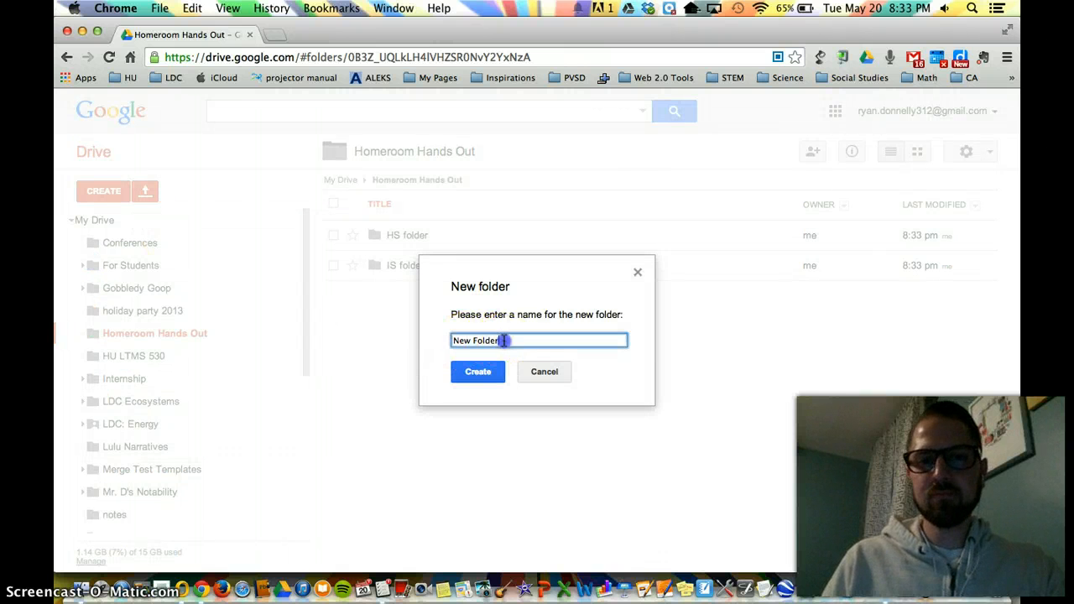
{"action": "triple_click", "coordinate": [504, 340]}
{"action": "type", "text": "Elementary "}
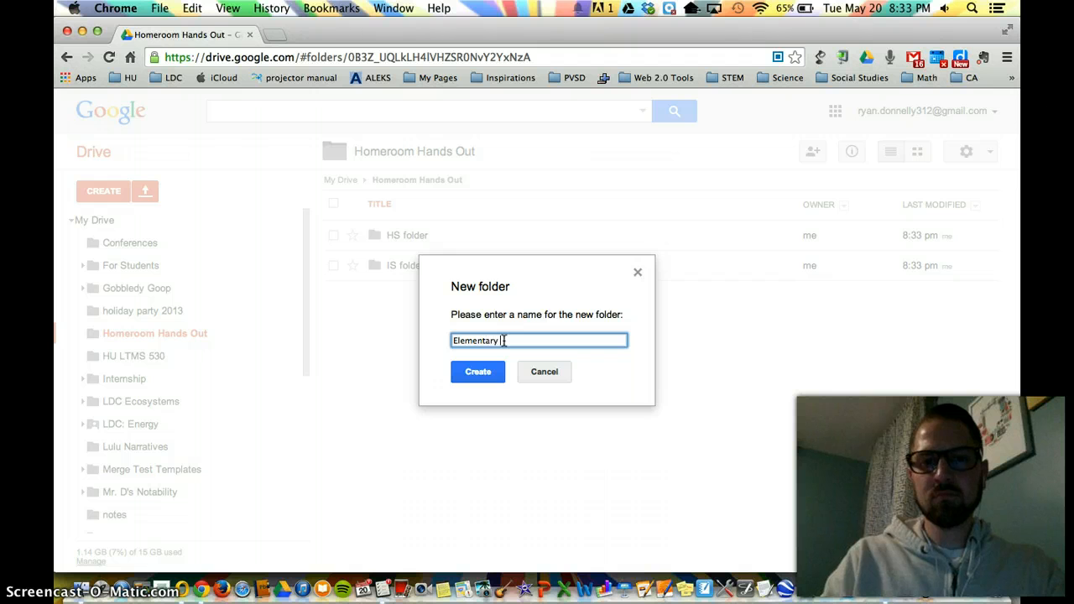
{"action": "type", "text": "Folder"}
{"action": "key", "text": "Return"}
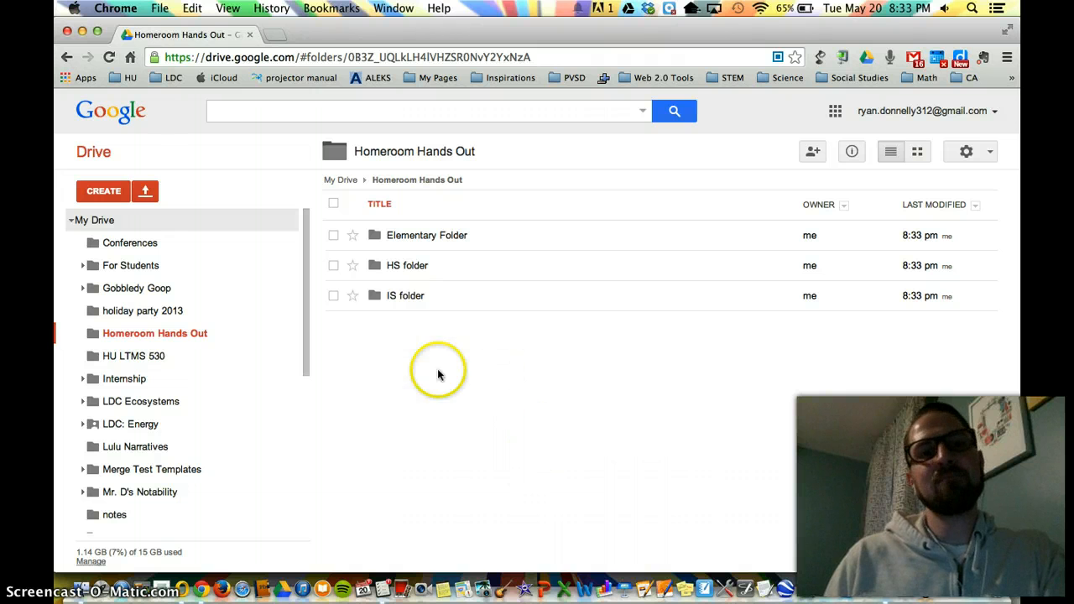
Step: Add the Homeroom 2013-14 contact group to an invitation for the Elementary Folder, then cancel the invitation and close the sharing settings
{"action": "left_click", "coordinate": [333, 235]}
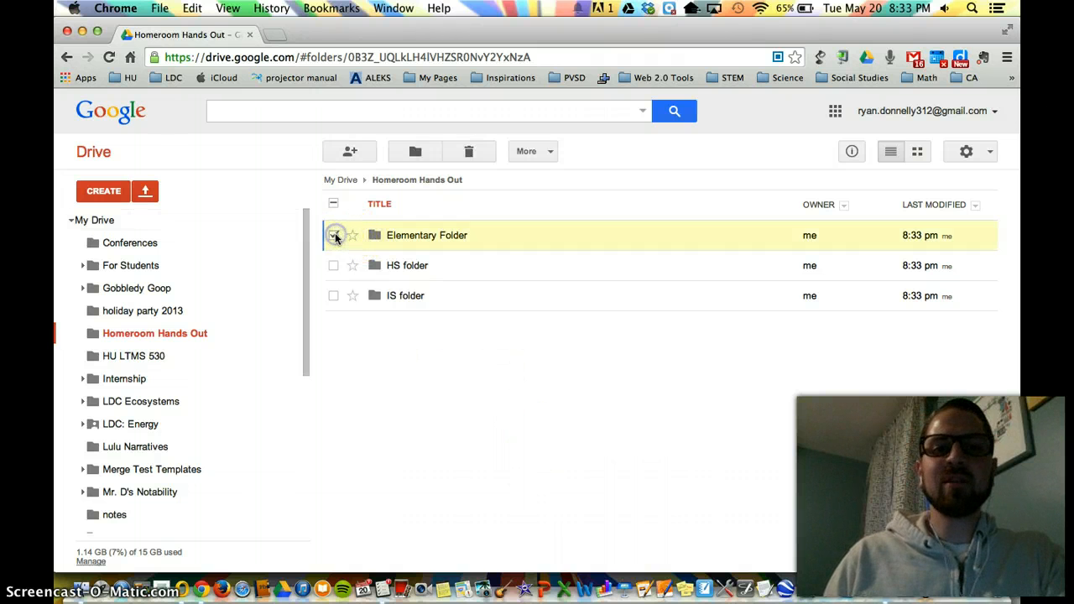
{"action": "left_click", "coordinate": [350, 152]}
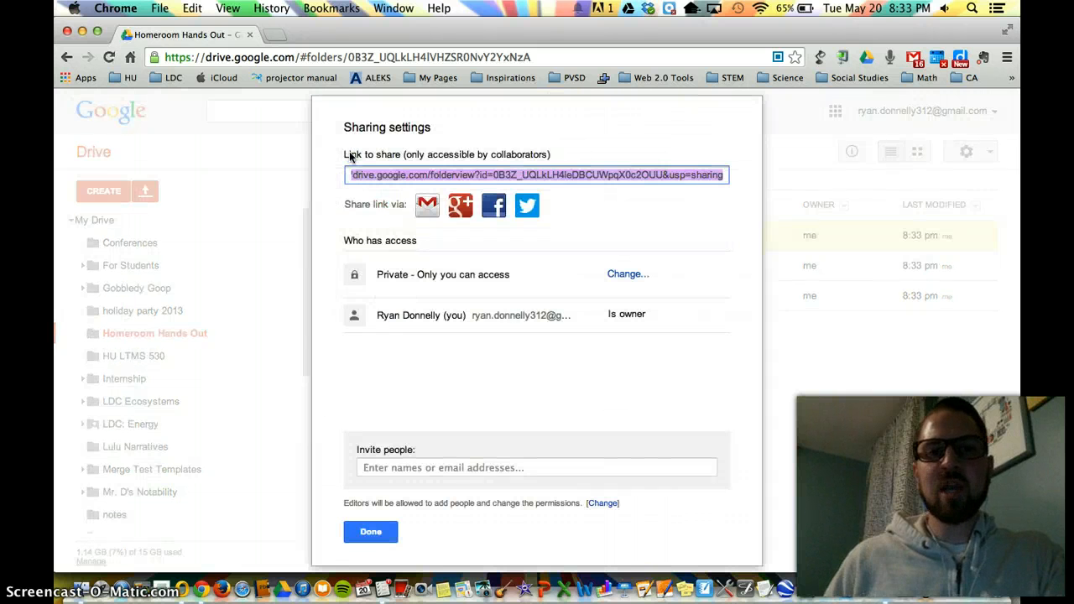
{"action": "left_click", "coordinate": [458, 467]}
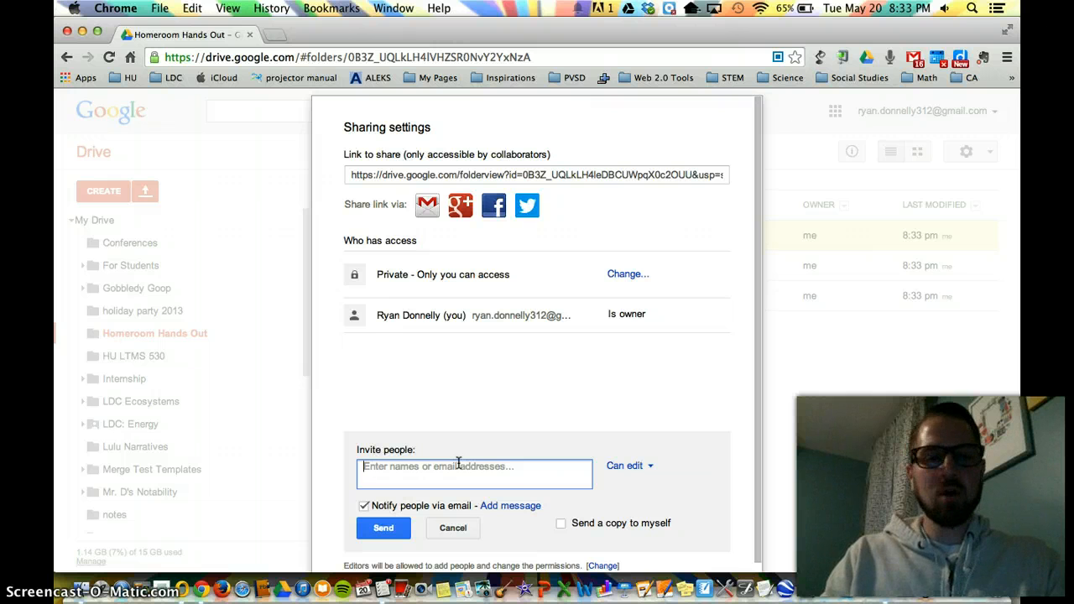
{"action": "type", "text": "home"}
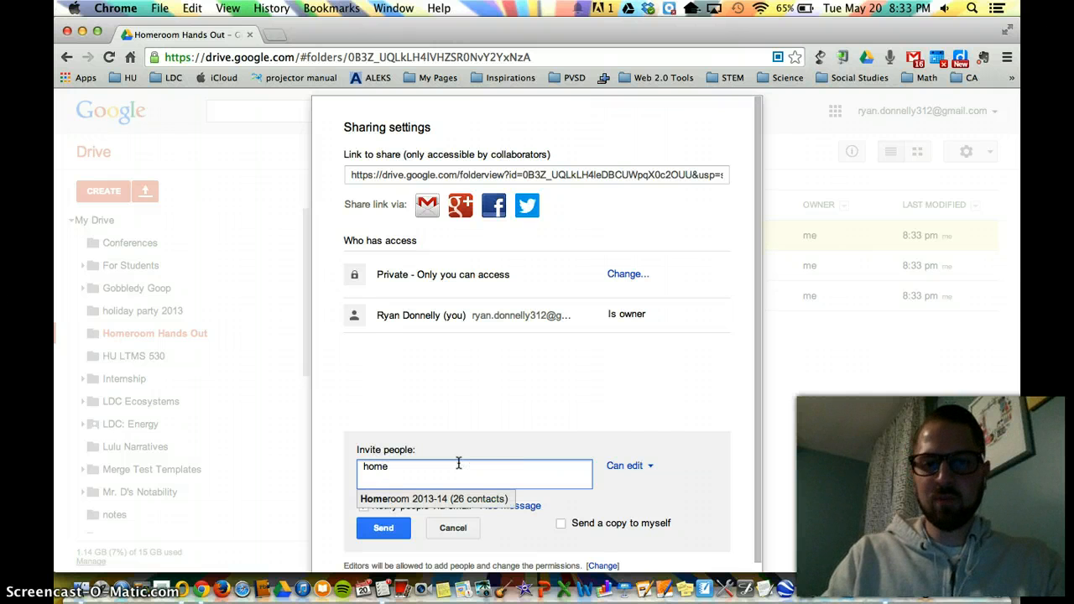
{"action": "left_click", "coordinate": [477, 501]}
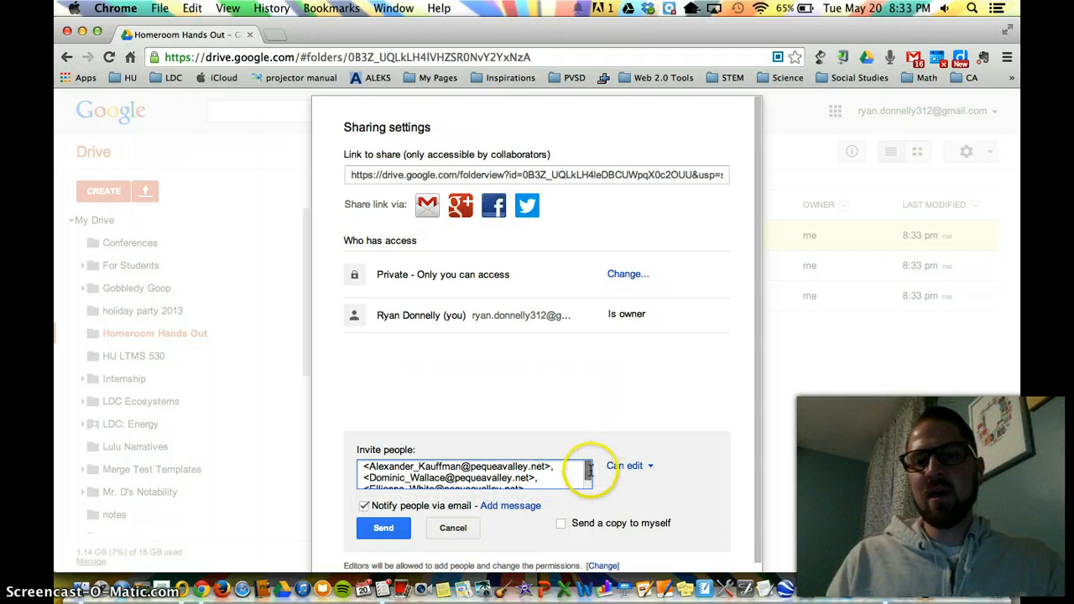
{"action": "left_click_drag", "start_coordinate": [590, 472], "coordinate": [593, 489]}
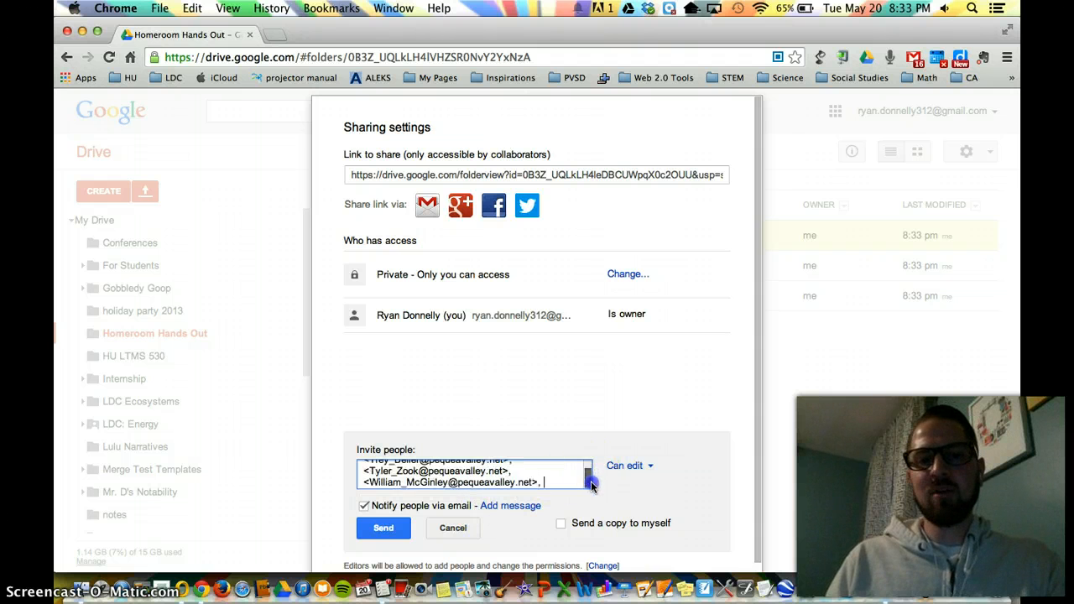
{"action": "left_click", "coordinate": [462, 535]}
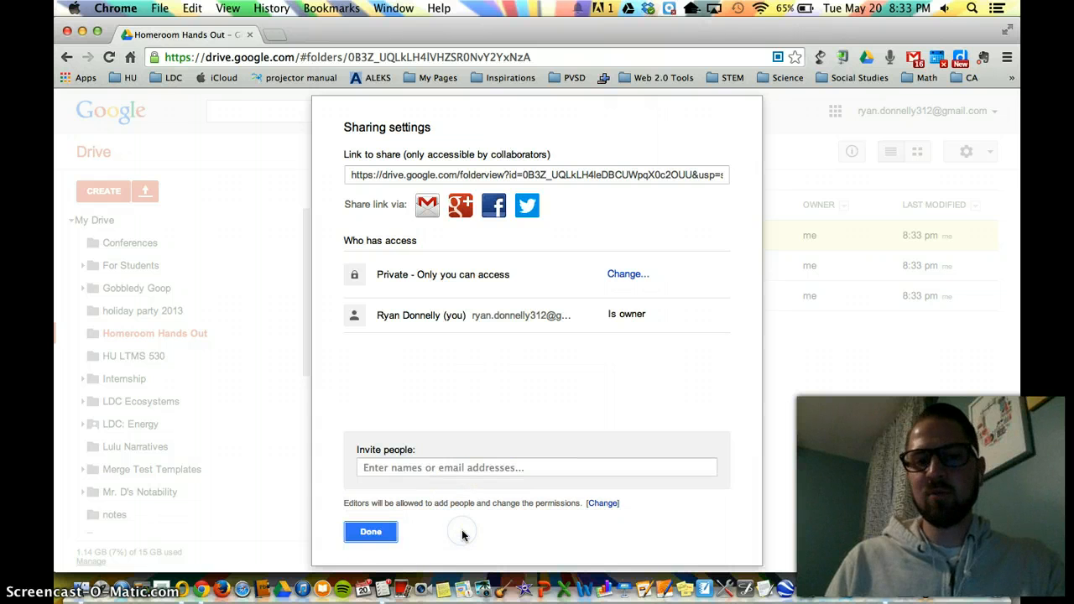
{"action": "left_click", "coordinate": [373, 534]}
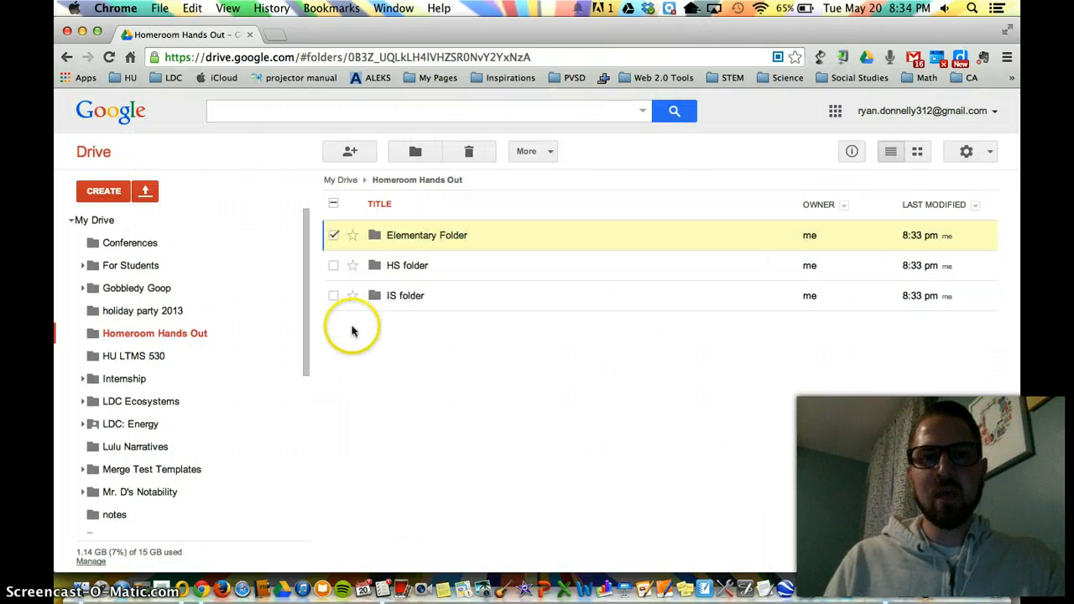
Step: Add a contact's e-mail to an invitation for the HS folder, then cancel the invitation and close the sharing settings
{"action": "left_click", "coordinate": [334, 236]}
{"action": "left_click", "coordinate": [334, 266]}
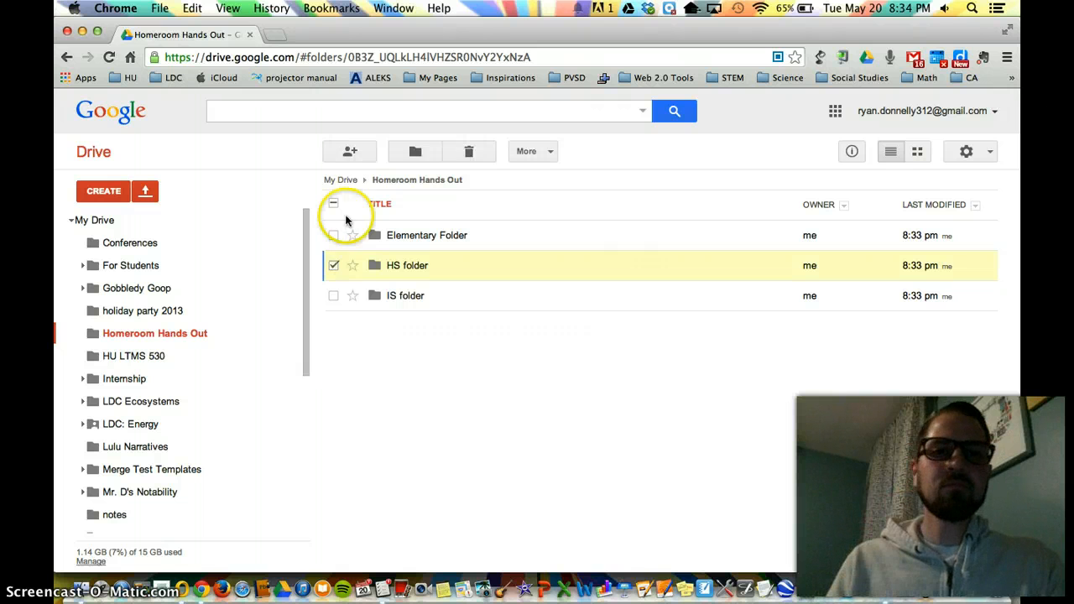
{"action": "left_click", "coordinate": [350, 151]}
{"action": "left_click", "coordinate": [415, 464]}
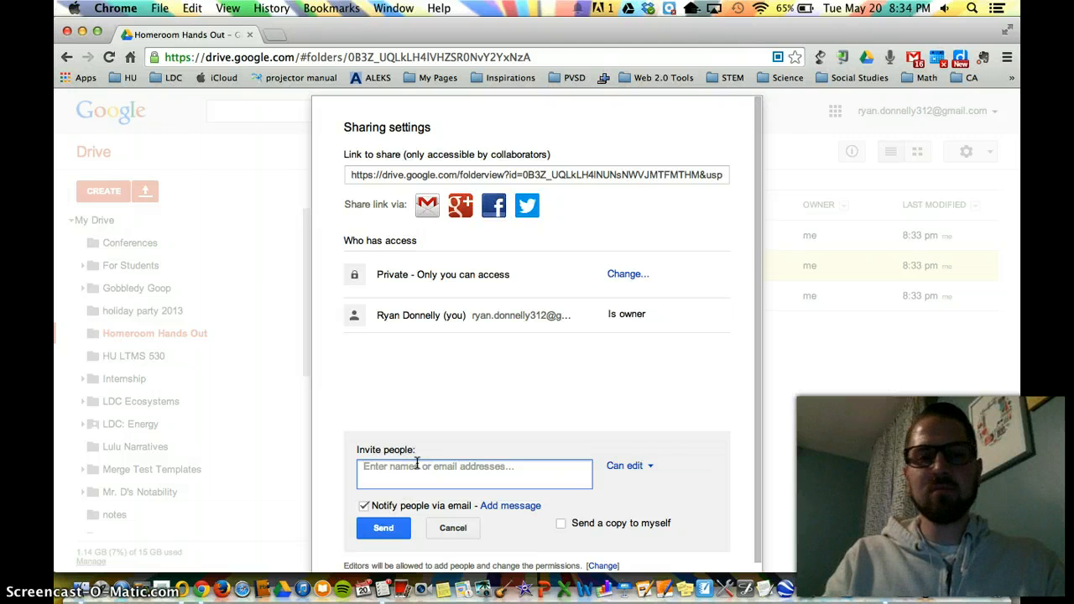
{"action": "type", "text": "ryan"}
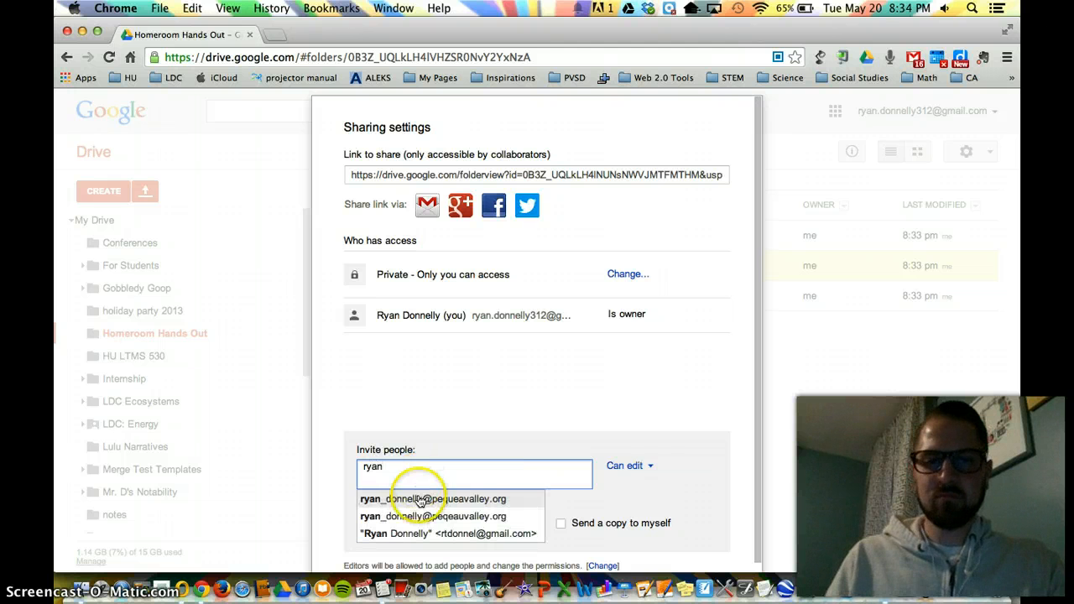
{"action": "left_click", "coordinate": [433, 501]}
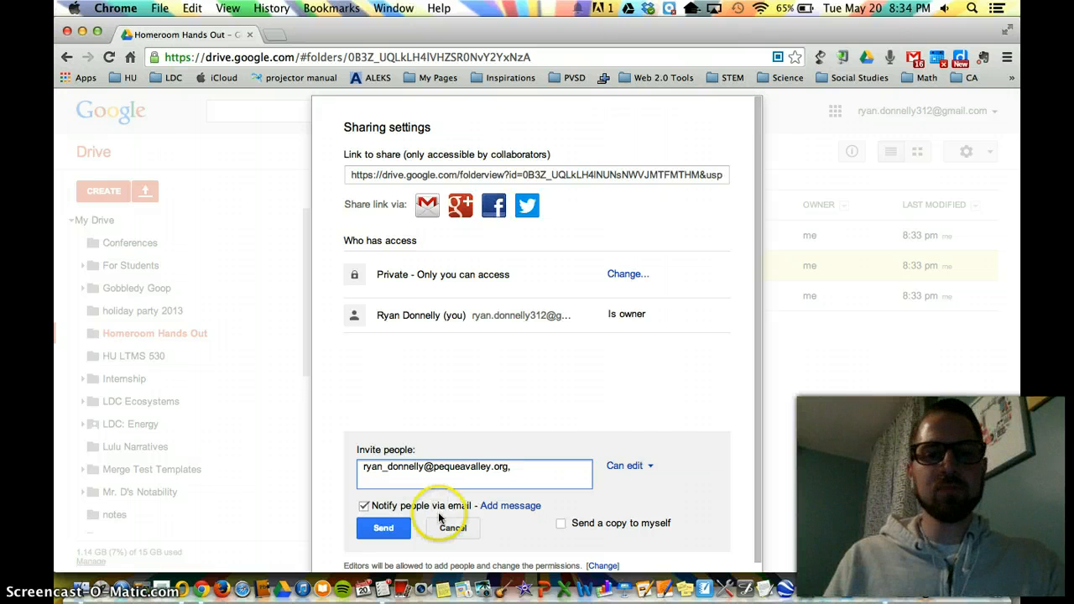
{"action": "left_click", "coordinate": [452, 527]}
{"action": "left_click", "coordinate": [375, 529]}
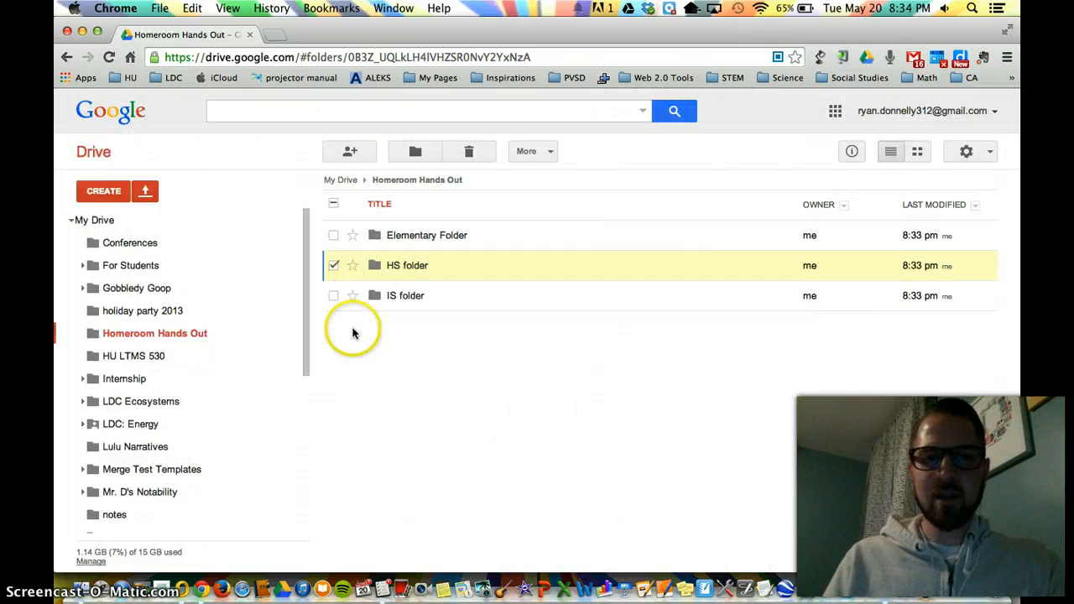
{"action": "left_click", "coordinate": [334, 266]}
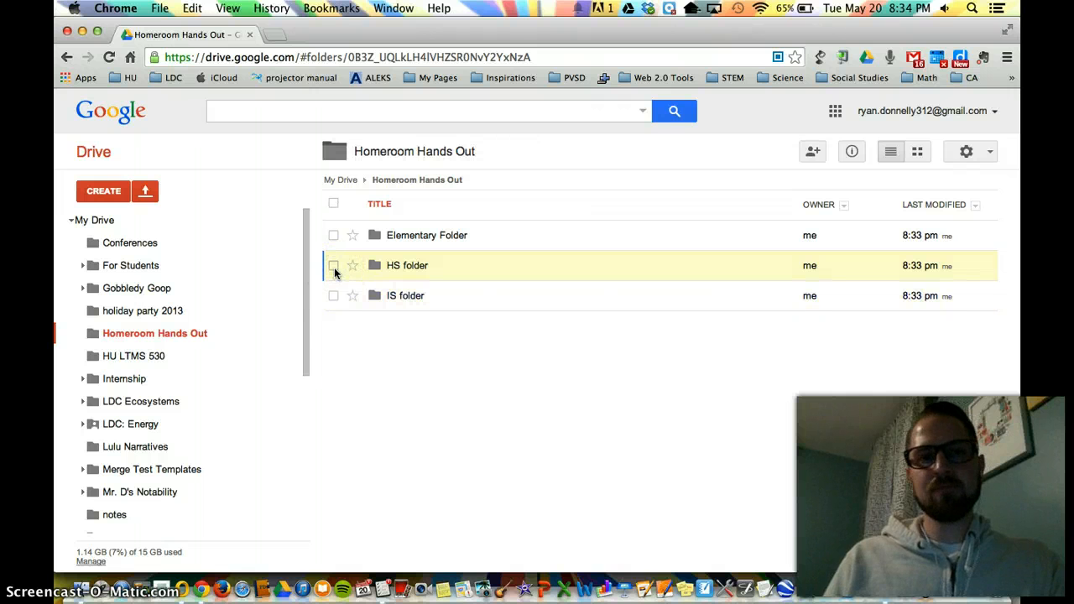
Step: From My Drive, fill in a contact's e-mail to share the Homeroom Hands Out folder, then close the sharing settings without sending the invitation
{"action": "left_click", "coordinate": [191, 331]}
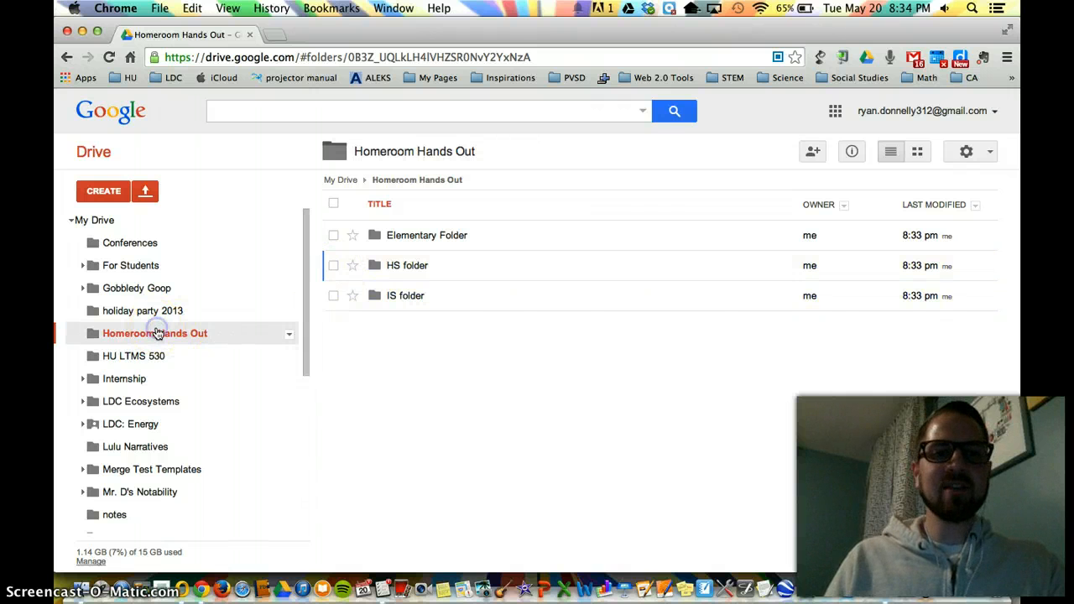
{"action": "left_click", "coordinate": [93, 221]}
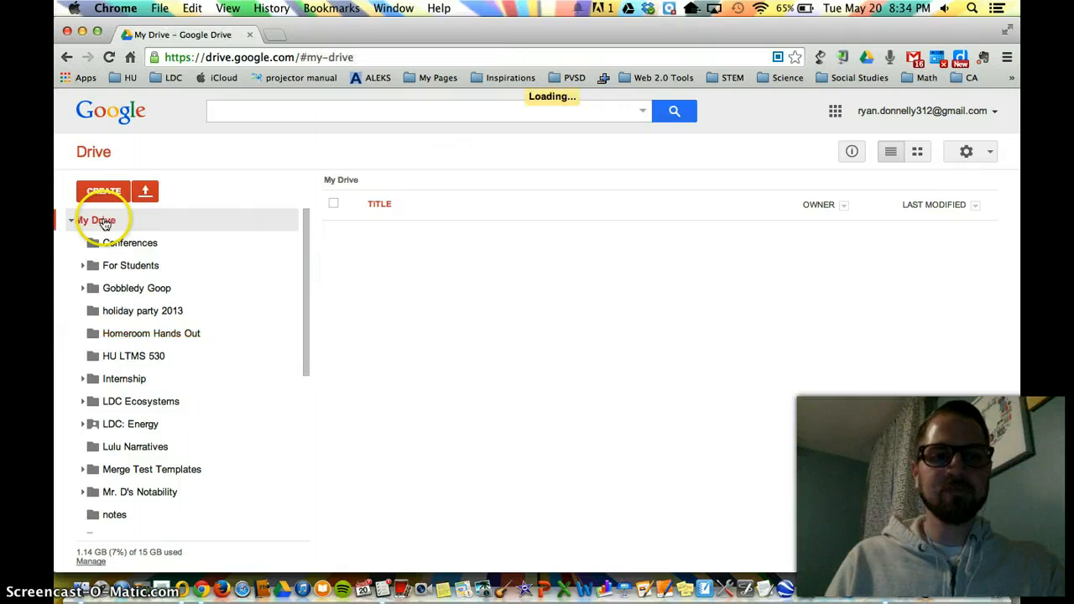
{"action": "left_click", "coordinate": [333, 356]}
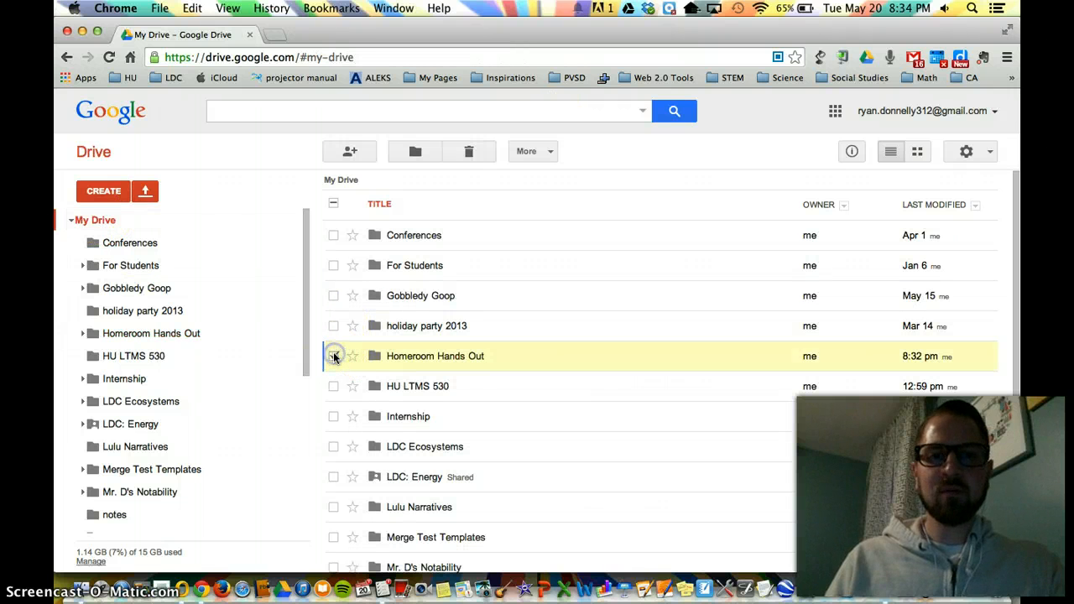
{"action": "left_click", "coordinate": [355, 150]}
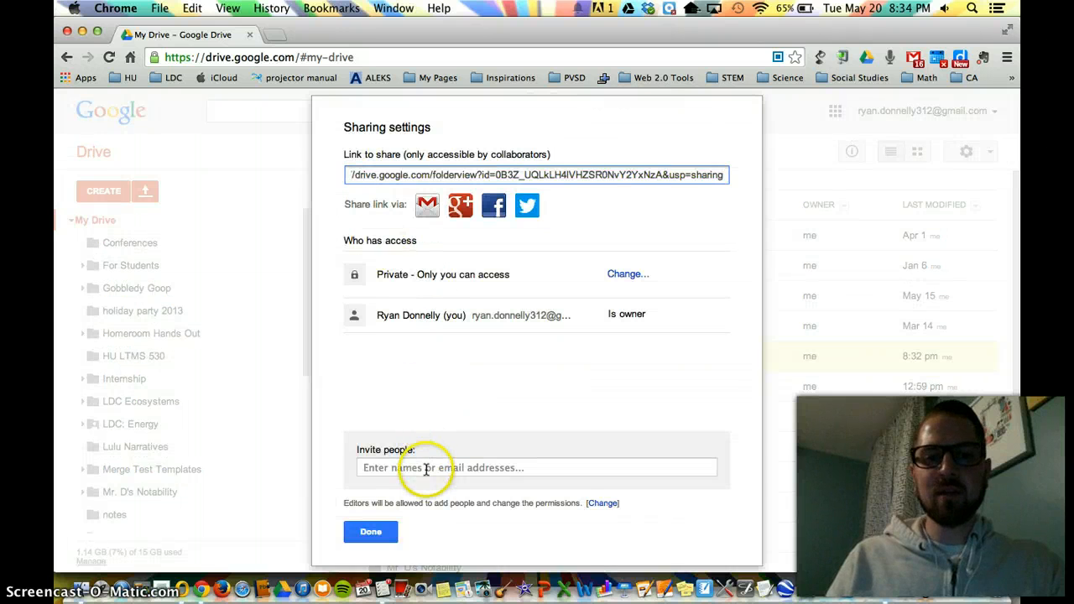
{"action": "left_click", "coordinate": [427, 470]}
{"action": "type", "text": "ryan"}
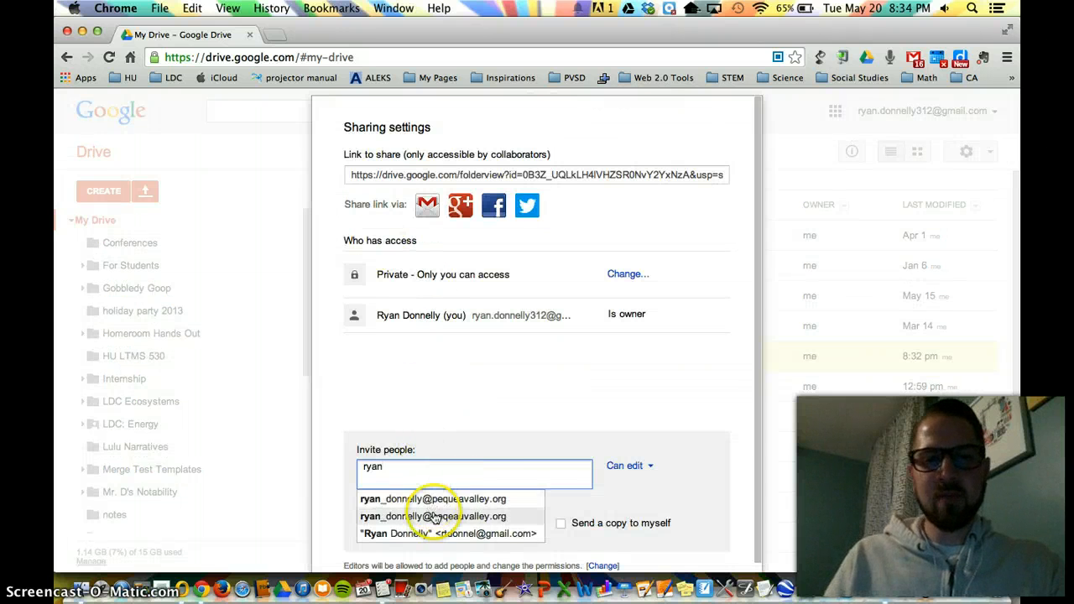
{"action": "left_click", "coordinate": [435, 499]}
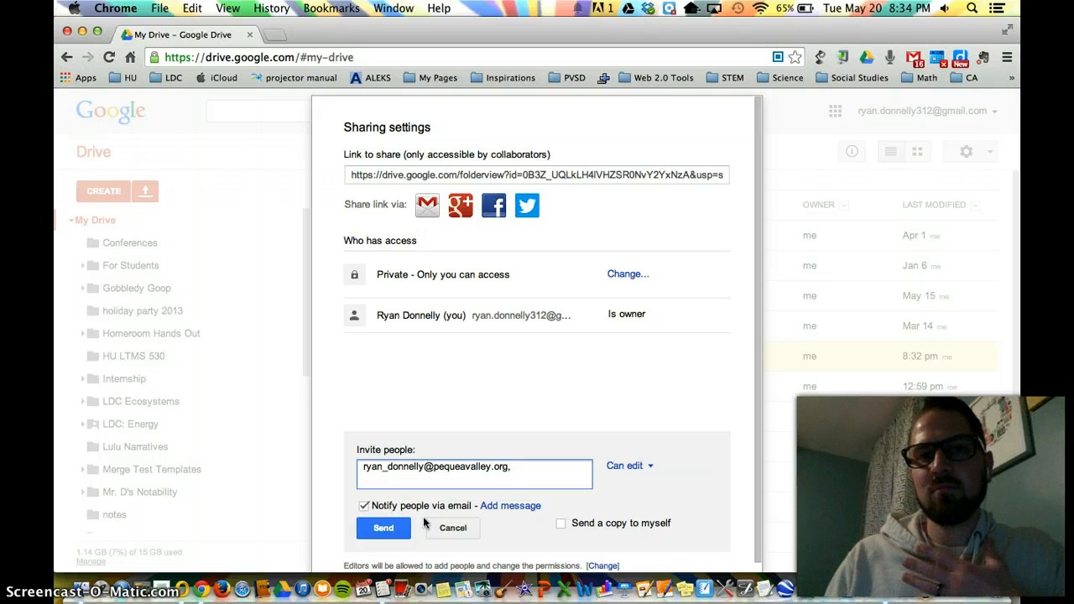
{"action": "left_click", "coordinate": [396, 528]}
{"action": "left_click", "coordinate": [370, 531]}
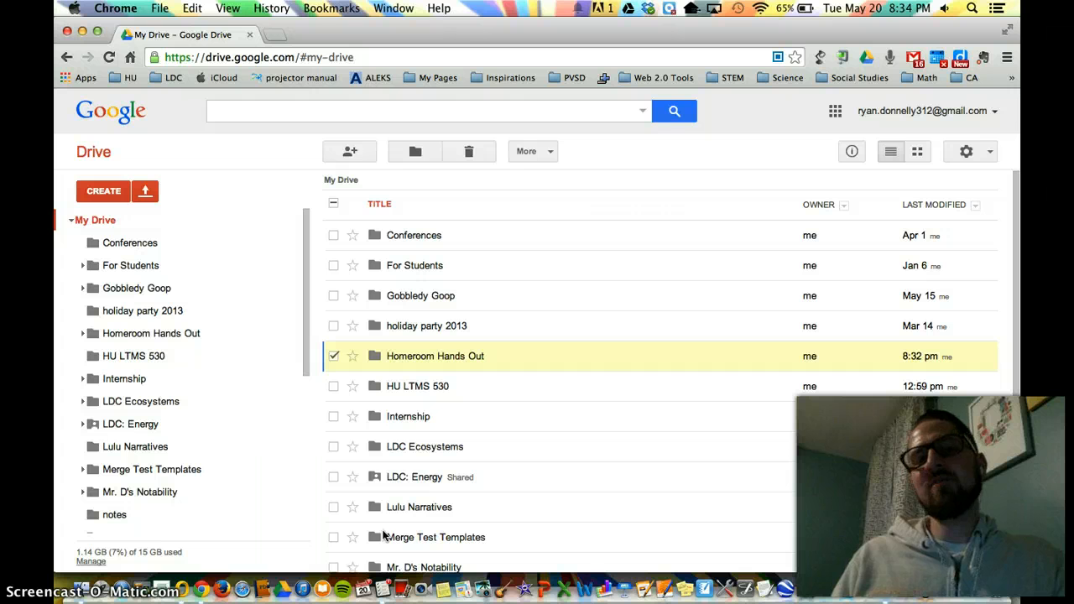
Step: Create a subfolder named "Math Folder" inside the Elementary Folder of Homeroom Hands Out
{"action": "left_click", "coordinate": [439, 356]}
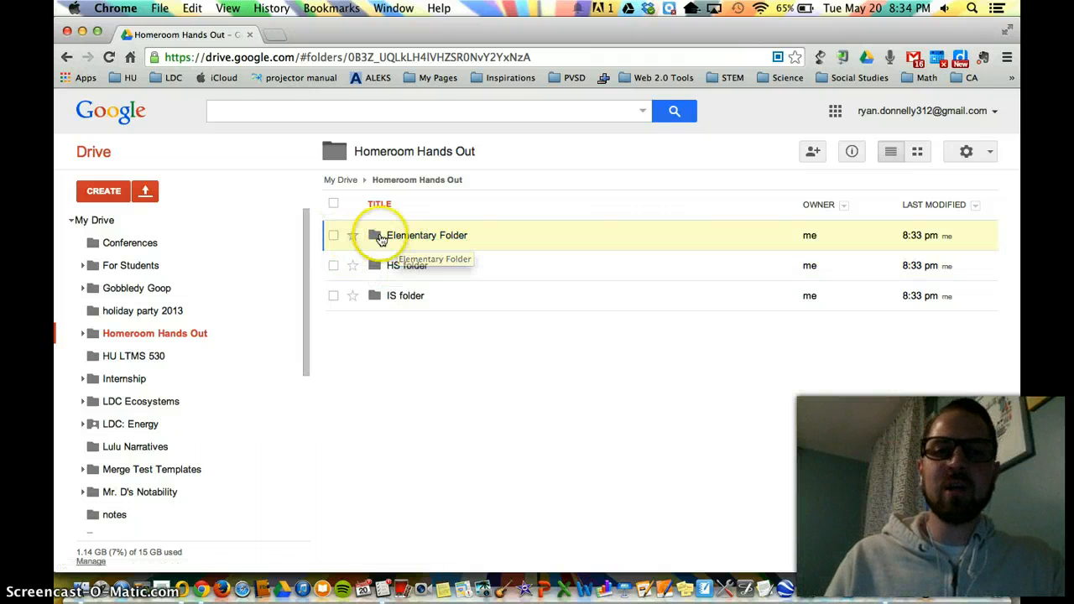
{"action": "left_click", "coordinate": [417, 238]}
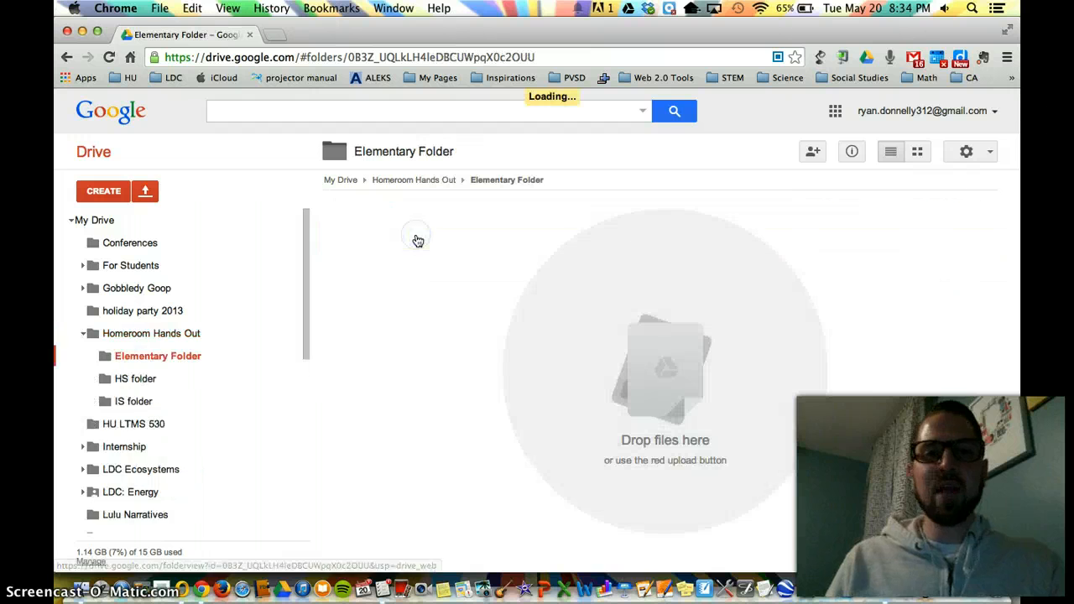
{"action": "left_click", "coordinate": [106, 193]}
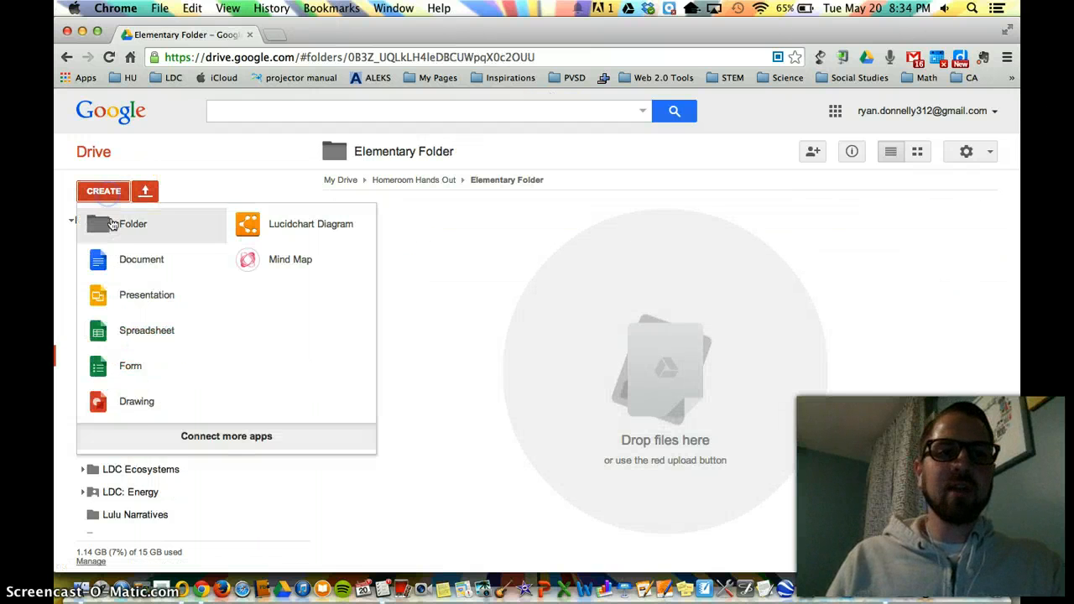
{"action": "left_click", "coordinate": [109, 221]}
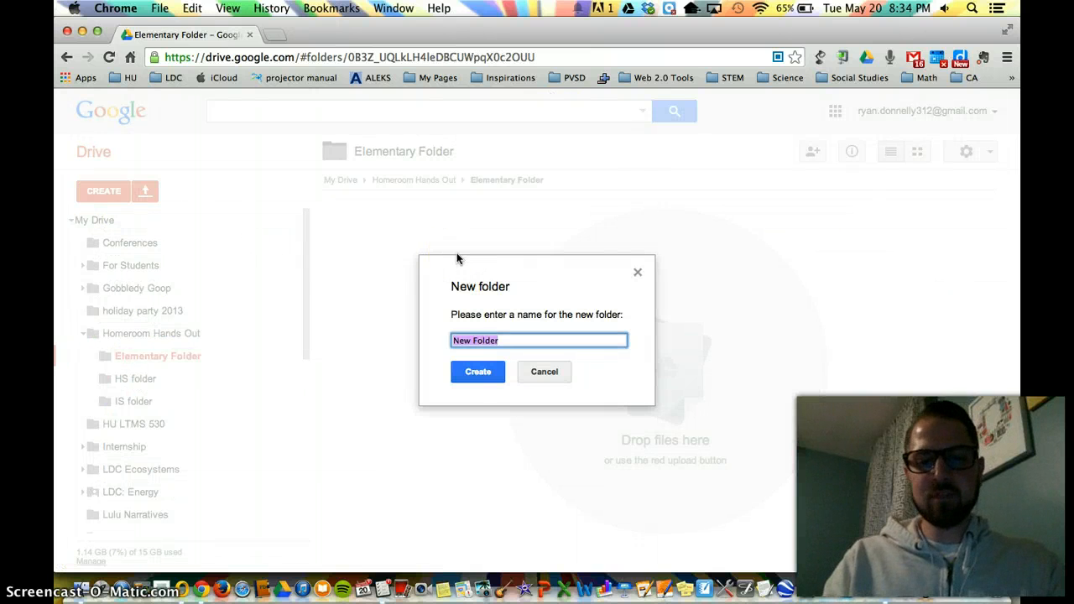
{"action": "type", "text": "Math Folde"}
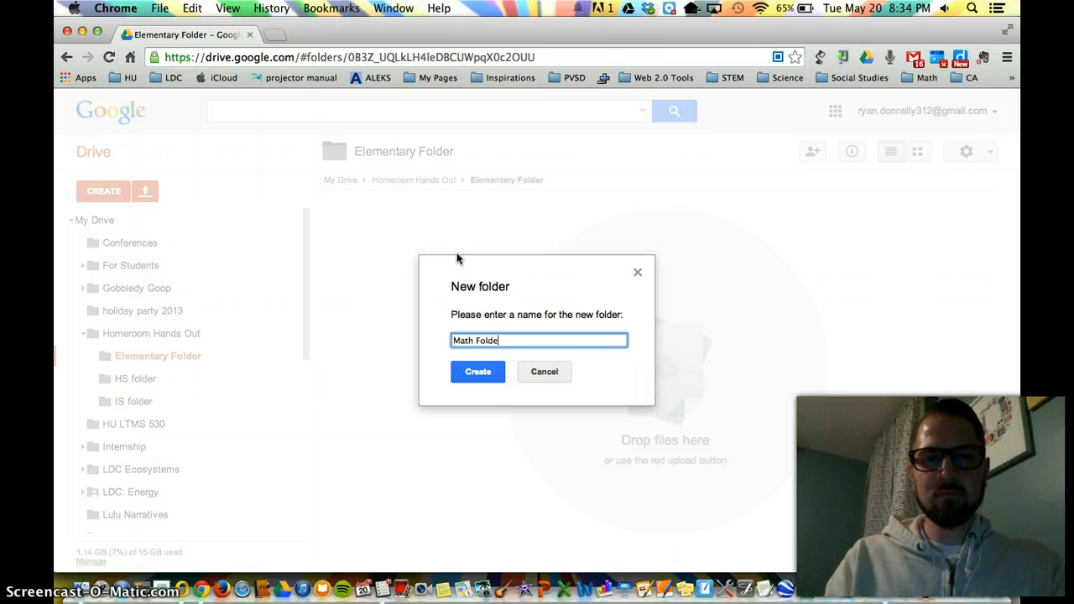
{"action": "type", "text": "r"}
{"action": "key", "text": "Return"}
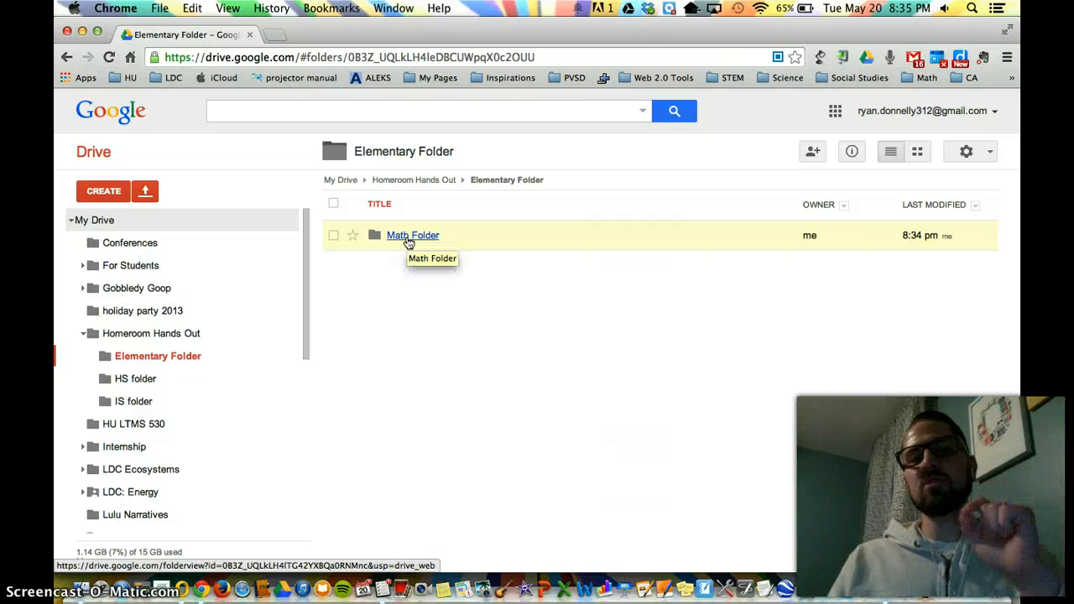
Step: Add the Math 2013-14 contact group to an invitation for the Math Folder, then cancel it, close the sharing settings and deselect the folder
{"action": "left_click", "coordinate": [341, 235]}
{"action": "left_click", "coordinate": [342, 158]}
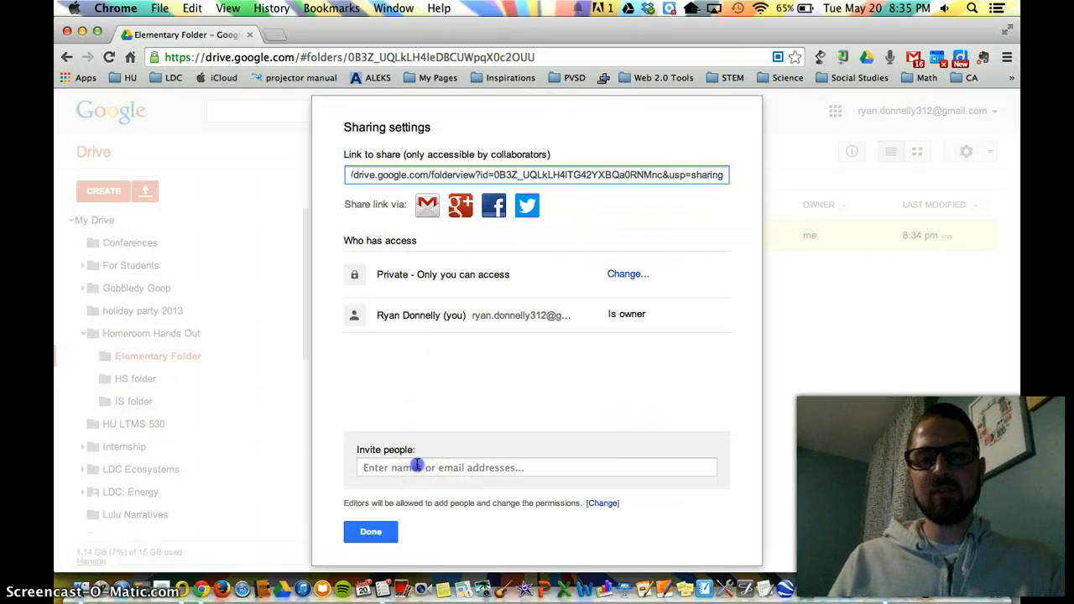
{"action": "left_click", "coordinate": [418, 466]}
{"action": "type", "text": "maath"}
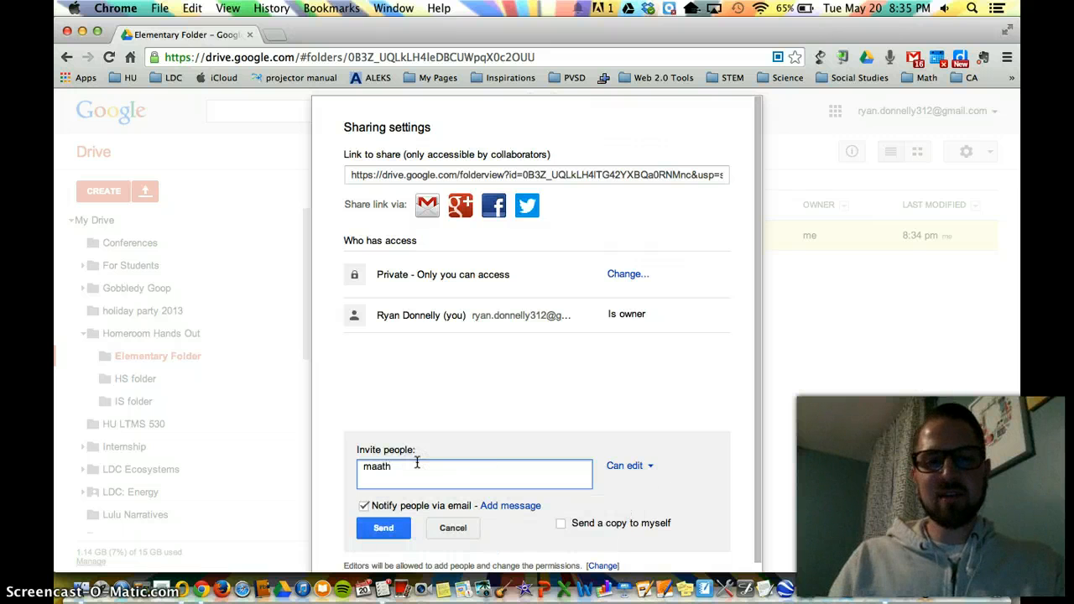
{"action": "key", "text": "BackSpace"}
{"action": "type", "text": "th"}
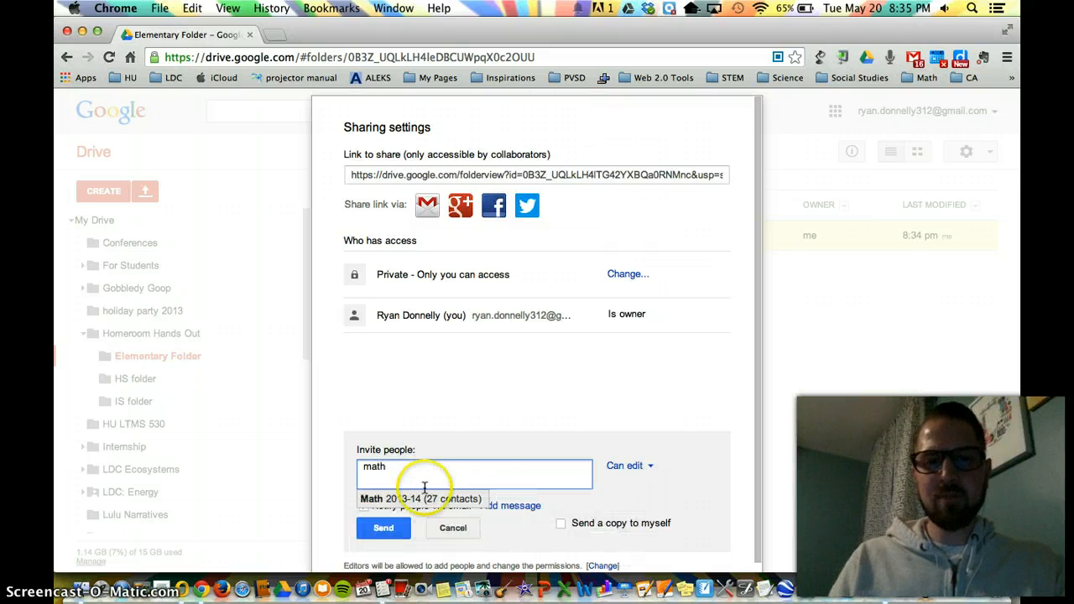
{"action": "left_click", "coordinate": [428, 500]}
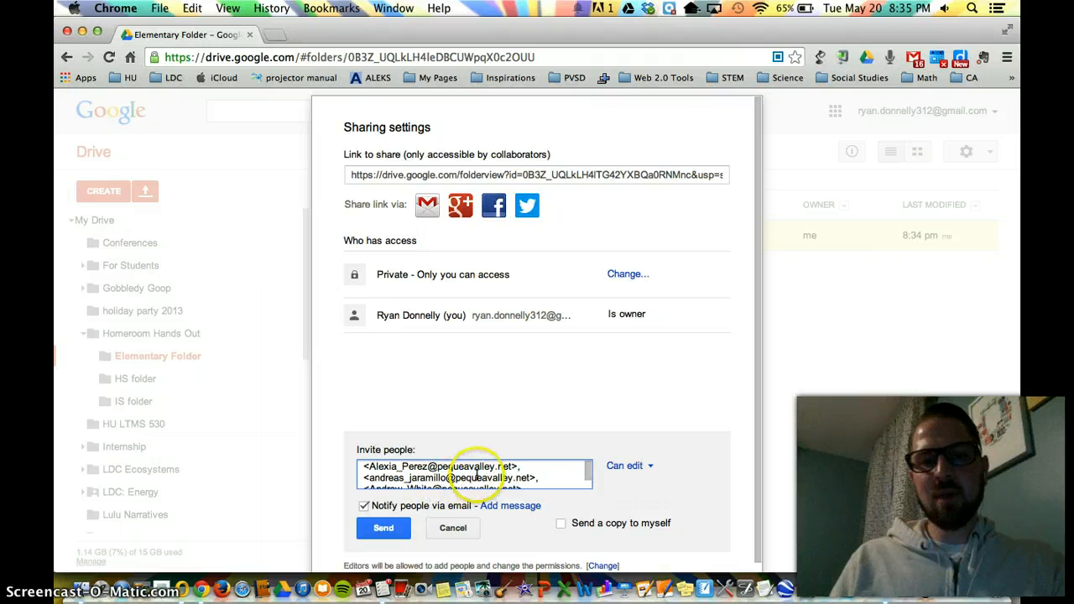
{"action": "scroll", "coordinate": [486, 475], "scroll_direction": "down", "scroll_amount": 10}
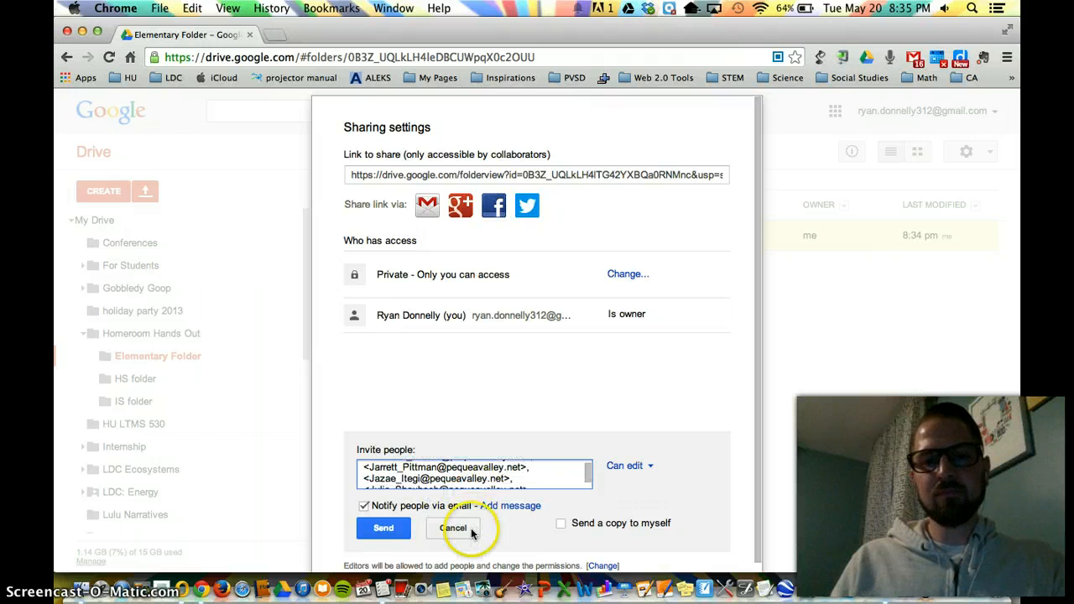
{"action": "left_click", "coordinate": [462, 529]}
{"action": "left_click", "coordinate": [370, 532]}
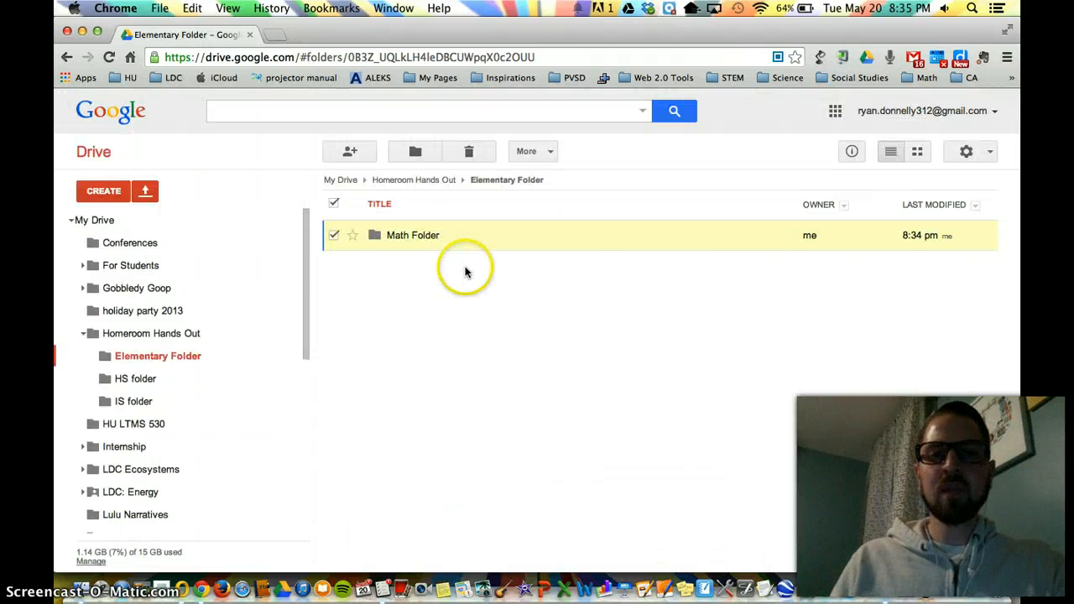
{"action": "left_click", "coordinate": [328, 242]}
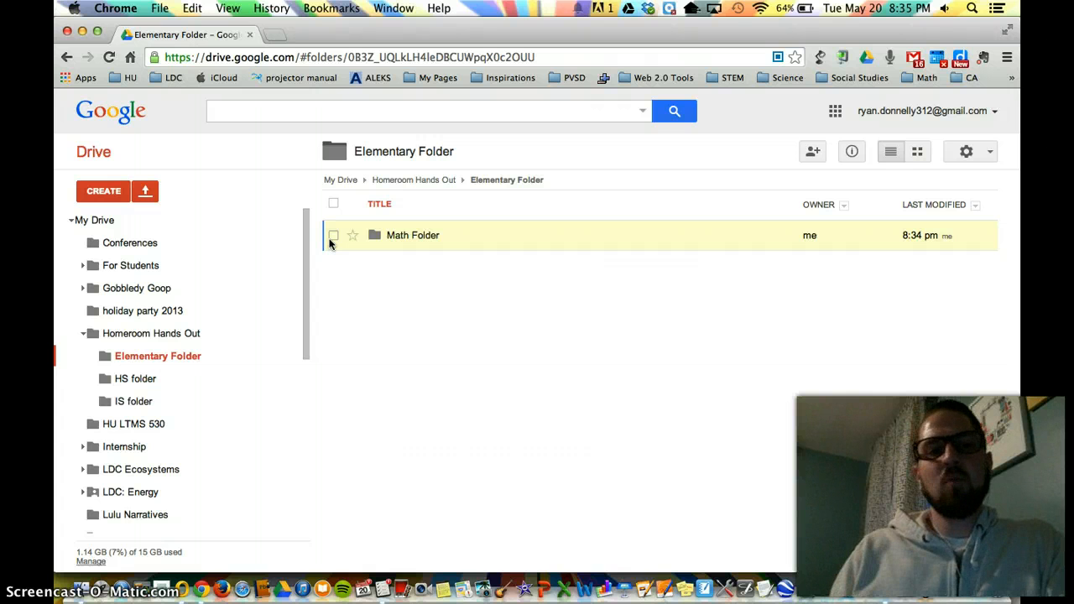
Step: Return to the Homeroom Hands Out folder and open its Elementary Folder
{"action": "left_click", "coordinate": [160, 334]}
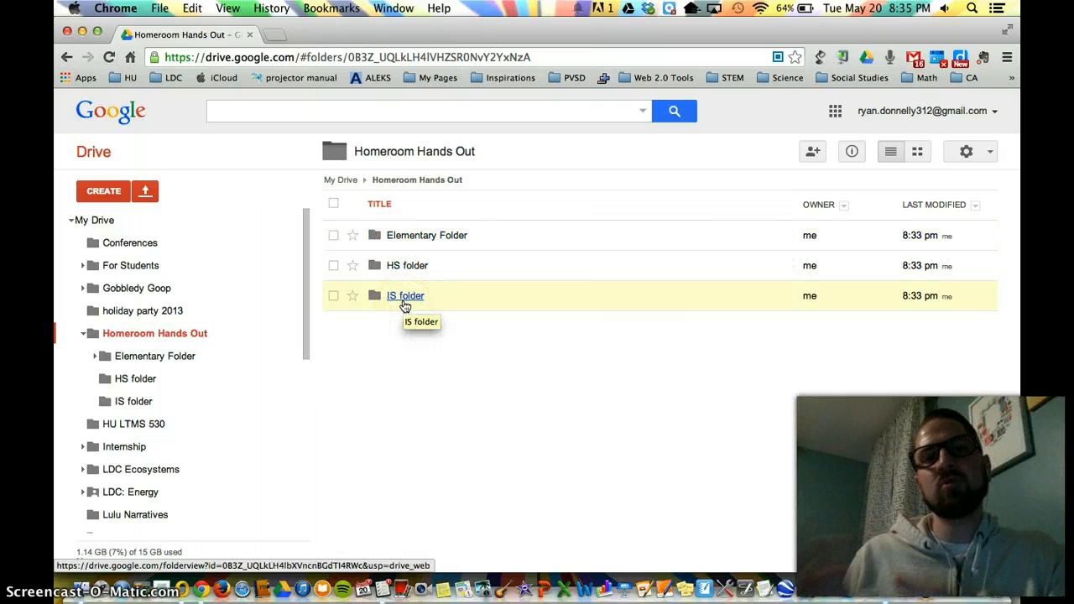
{"action": "left_click", "coordinate": [411, 235]}
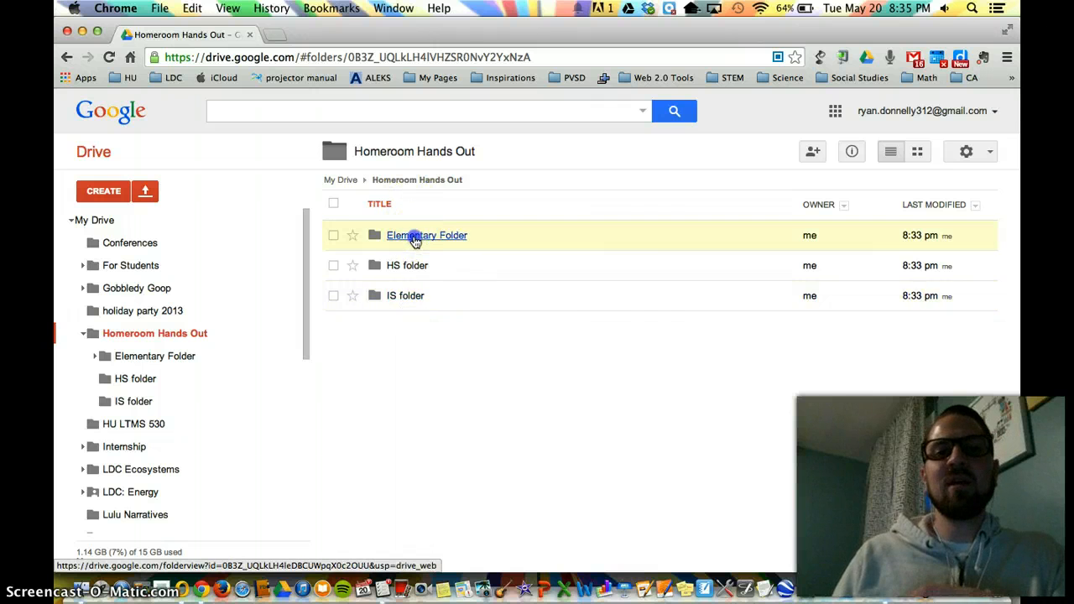